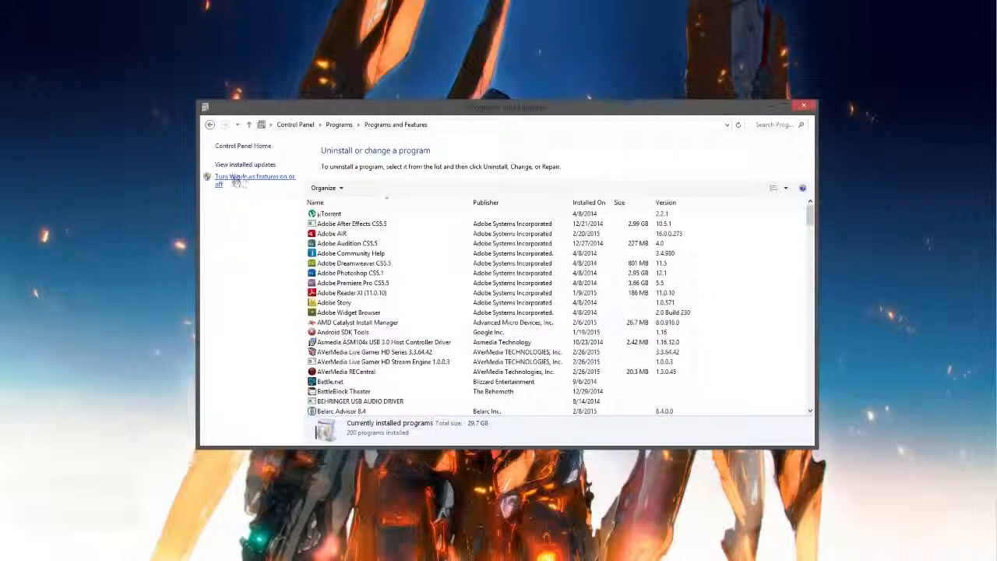
Step: Check the Hyper-V entry with Hyper-V Management Tools and Hyper-V Platform in the Windows features list, and accept the selection
{"action": "left_click", "coordinate": [273, 181]}
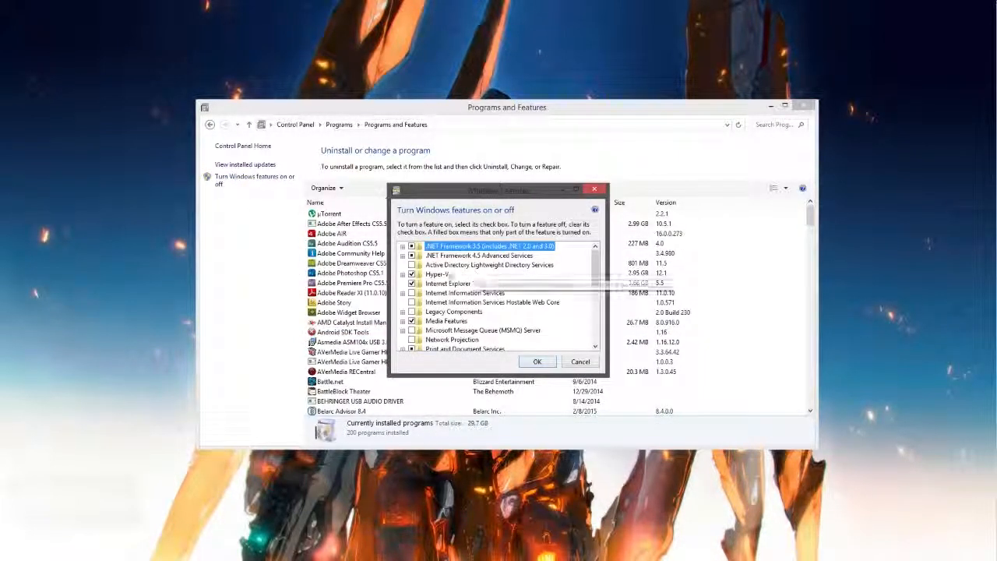
{"action": "left_click", "coordinate": [433, 274]}
{"action": "double_click", "coordinate": [427, 275]}
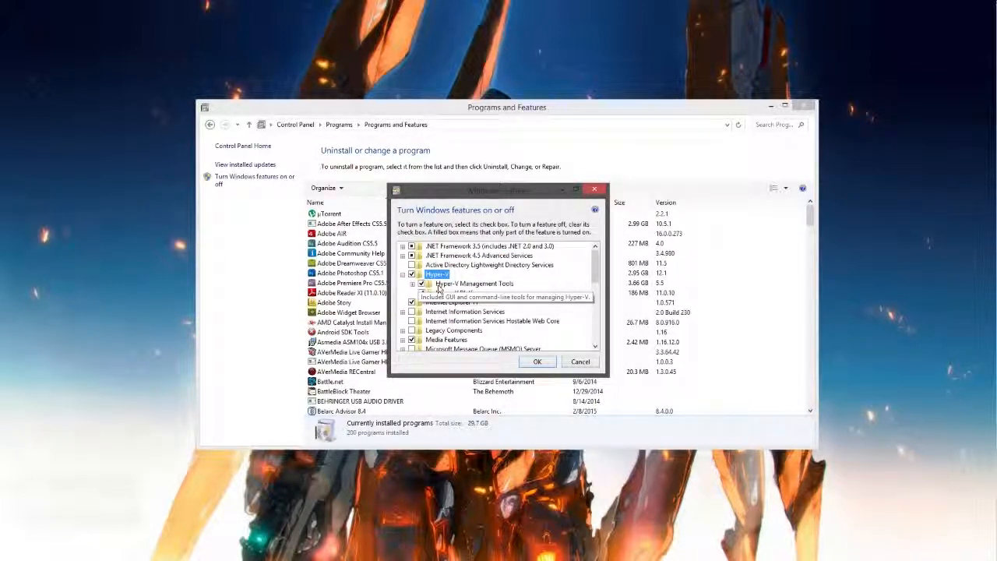
{"action": "left_click_drag", "start_coordinate": [508, 197], "coordinate": [557, 81]}
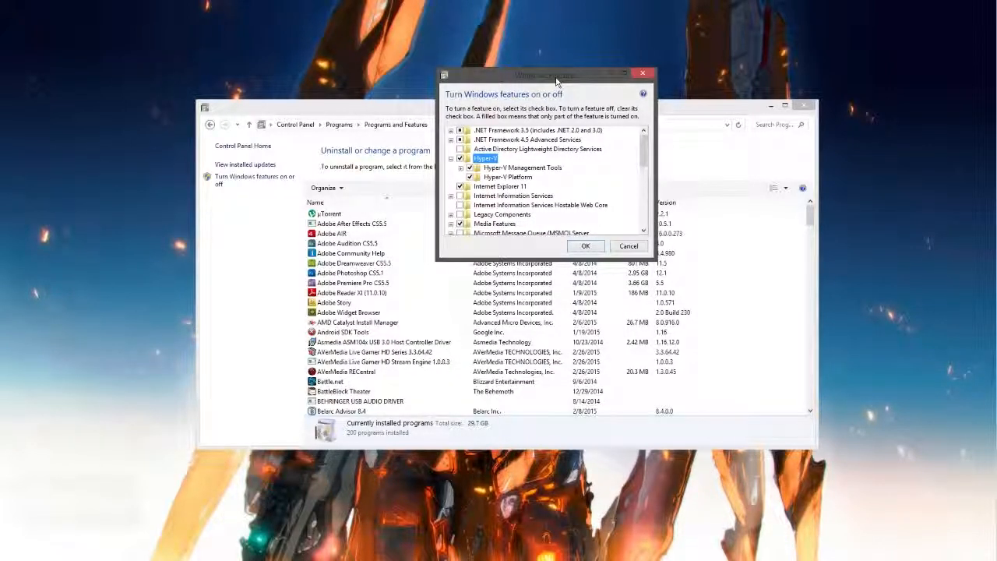
{"action": "left_click", "coordinate": [506, 169]}
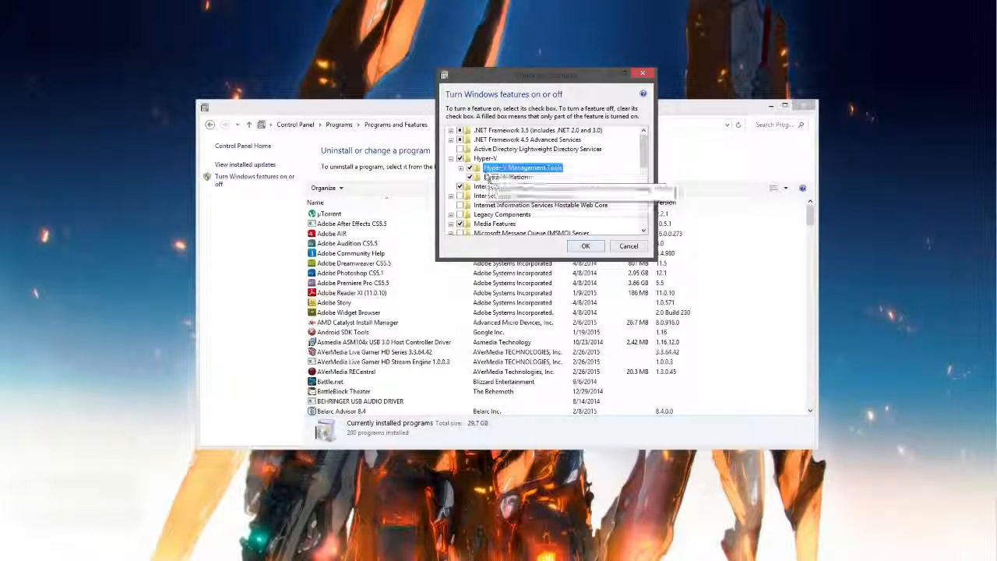
{"action": "left_click", "coordinate": [498, 177]}
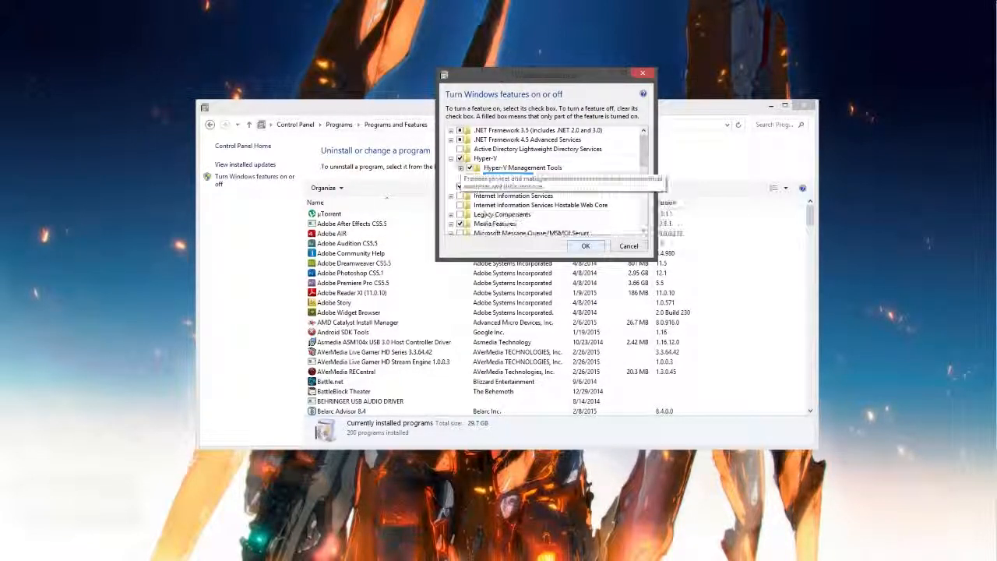
{"action": "left_click", "coordinate": [583, 246]}
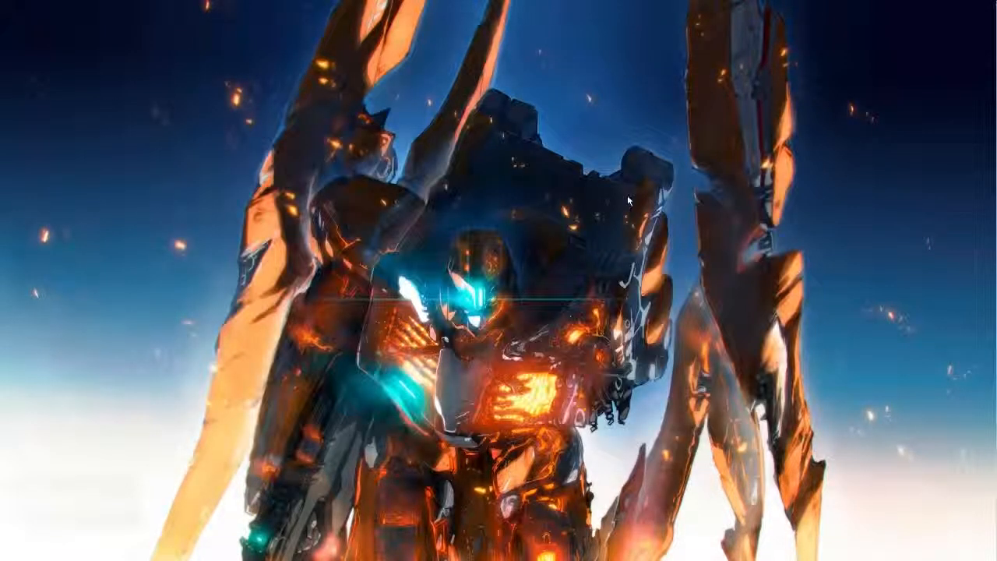
Step: Search the computer for "hyper" and open Hyper-V Manager
{"action": "key", "text": "super"}
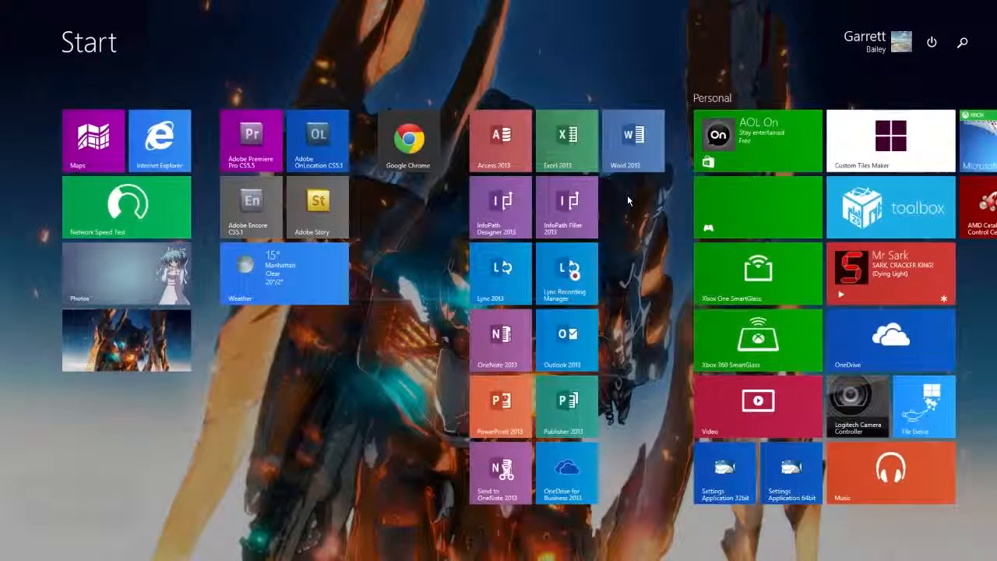
{"action": "type", "text": "hyper"}
{"action": "key", "text": "Down"}
{"action": "key", "text": "Down"}
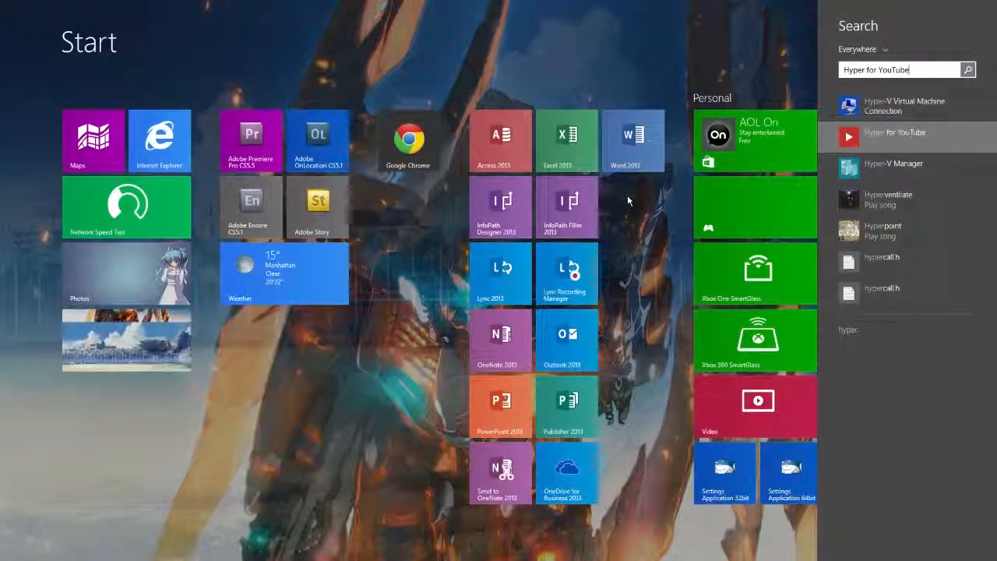
{"action": "key", "text": "Up"}
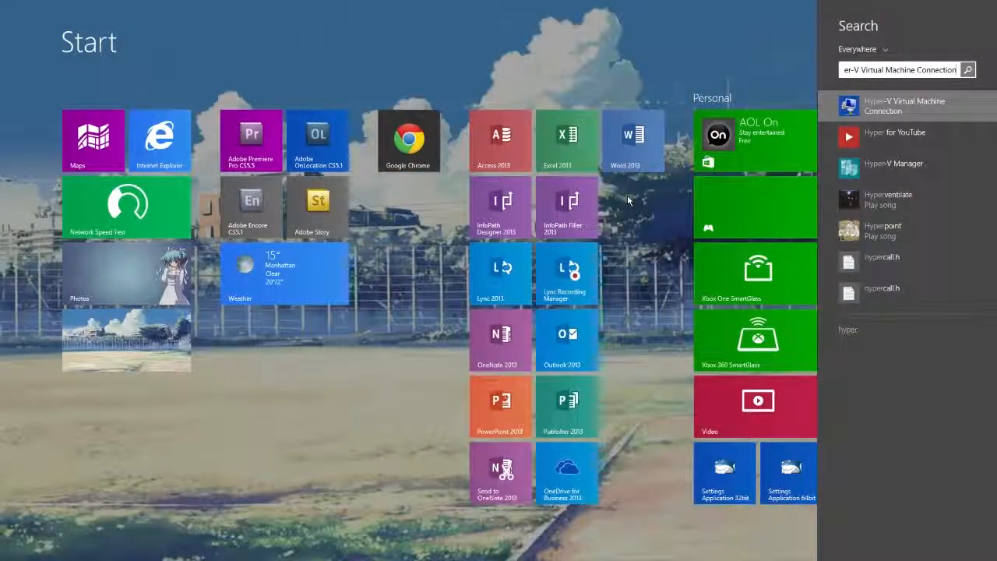
{"action": "key", "text": "Down"}
{"action": "key", "text": "Down"}
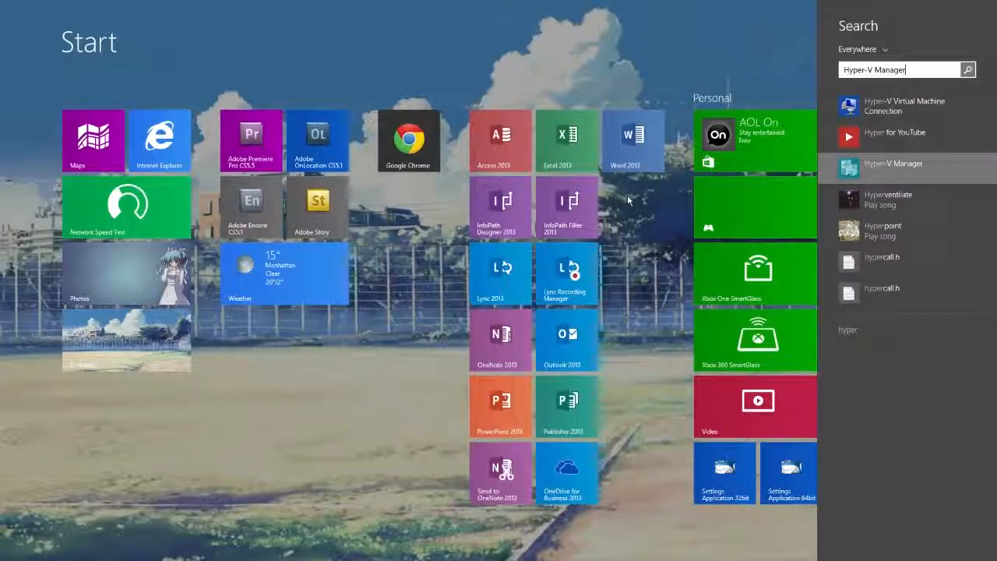
{"action": "key", "text": "Return"}
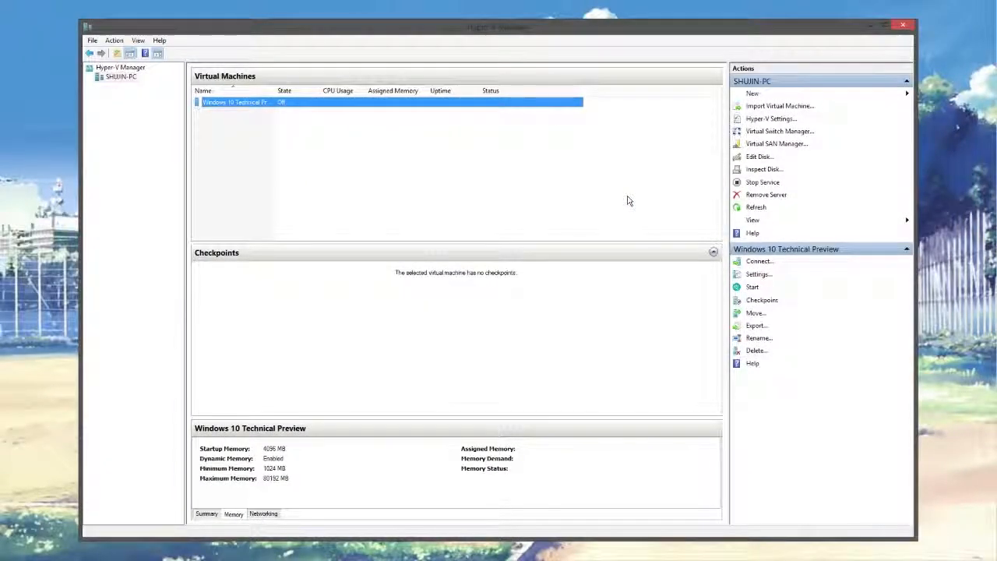
{"action": "mouse_move", "coordinate": [459, 31]}
{"action": "left_mouse_down"}
{"action": "mouse_move", "coordinate": [437, 27]}
{"action": "mouse_move", "coordinate": [456, 25]}
{"action": "left_mouse_up"}
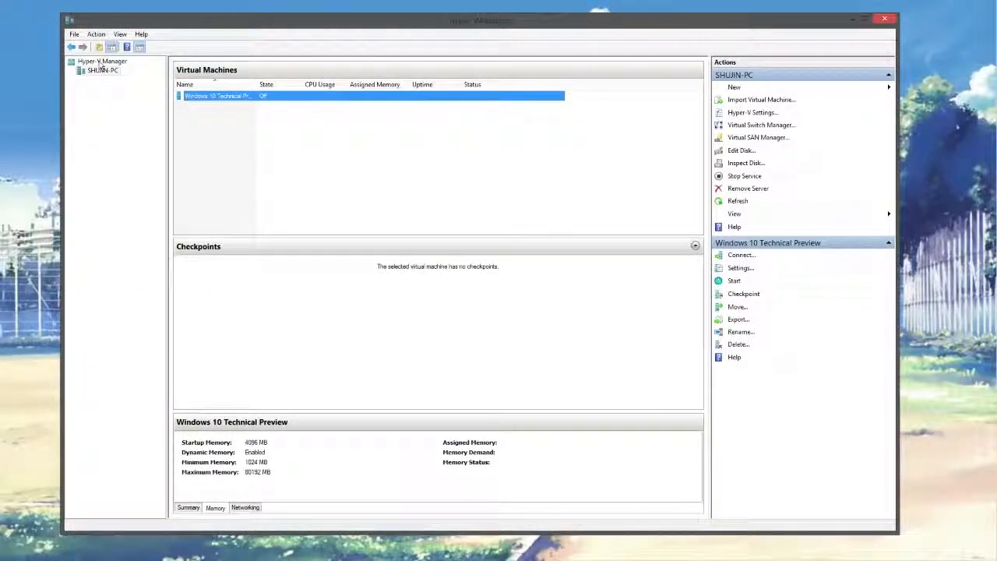
{"action": "left_click", "coordinate": [95, 62]}
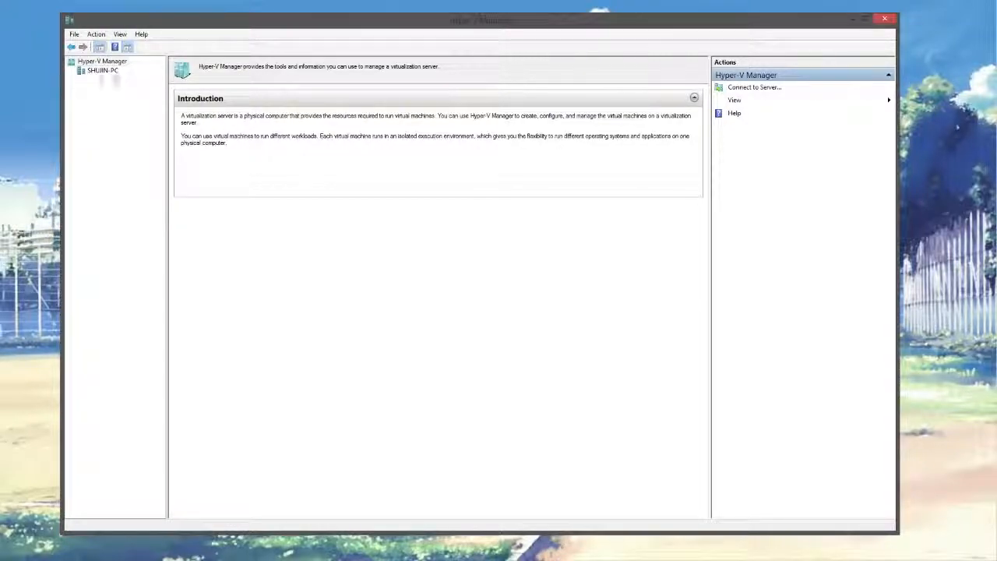
{"action": "left_click", "coordinate": [753, 88]}
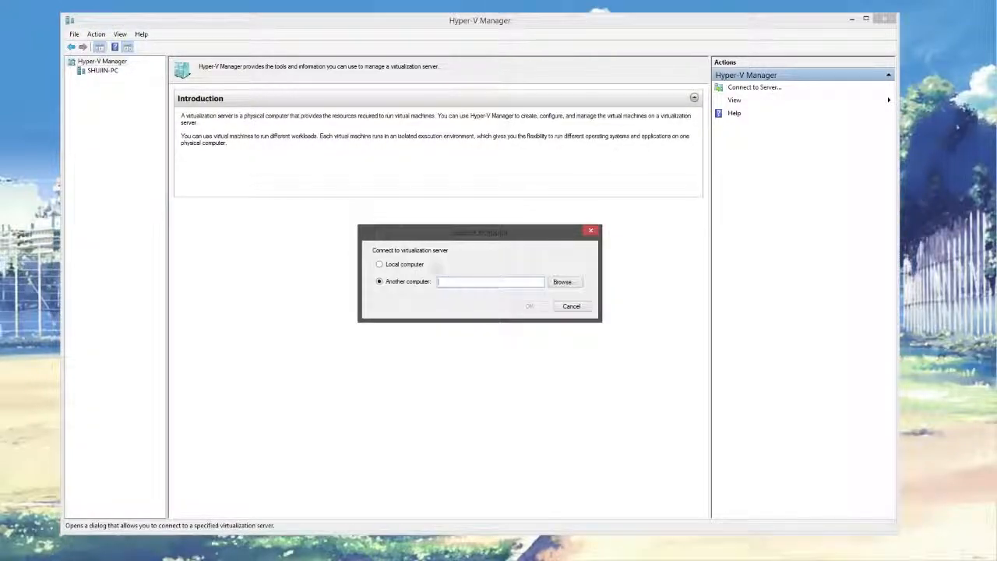
{"action": "left_click", "coordinate": [563, 282]}
{"action": "left_click", "coordinate": [569, 298]}
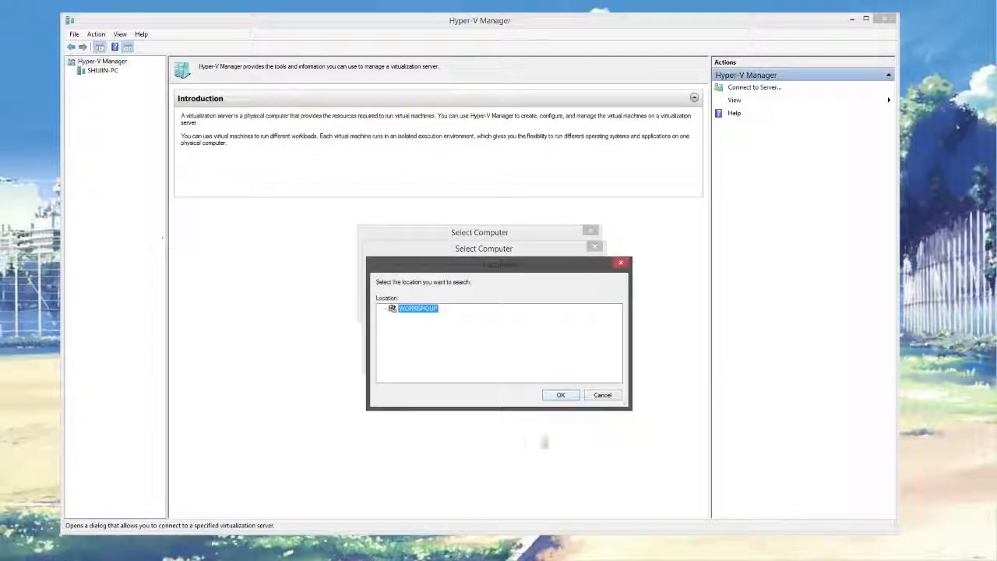
{"action": "left_click", "coordinate": [601, 396]}
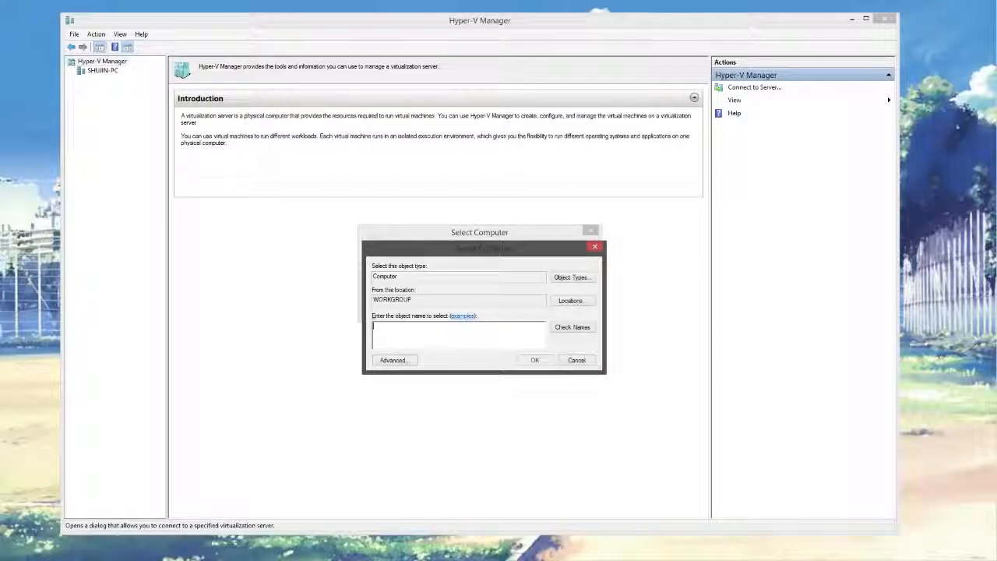
{"action": "left_click", "coordinate": [576, 360]}
{"action": "left_click", "coordinate": [572, 308]}
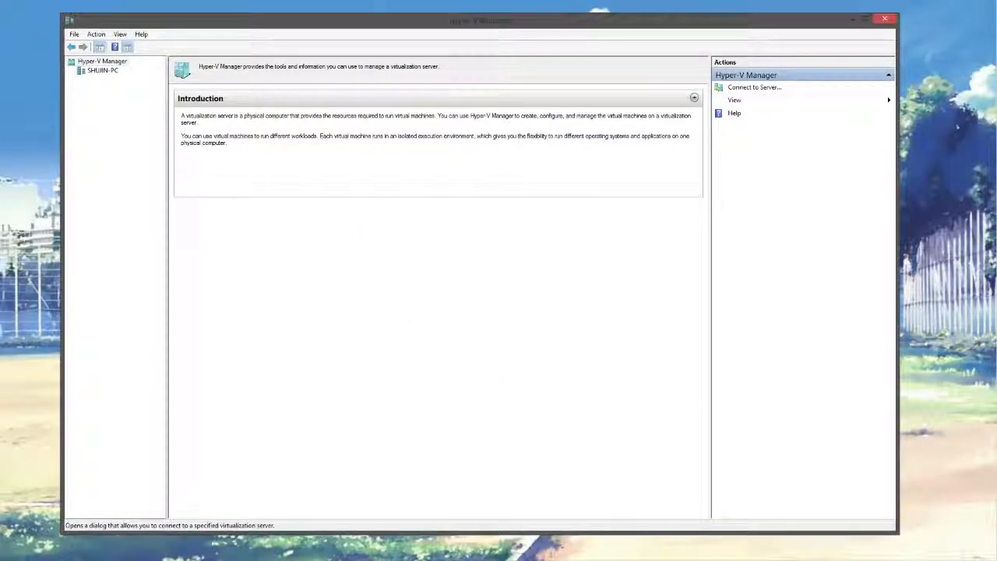
{"action": "left_click", "coordinate": [104, 72]}
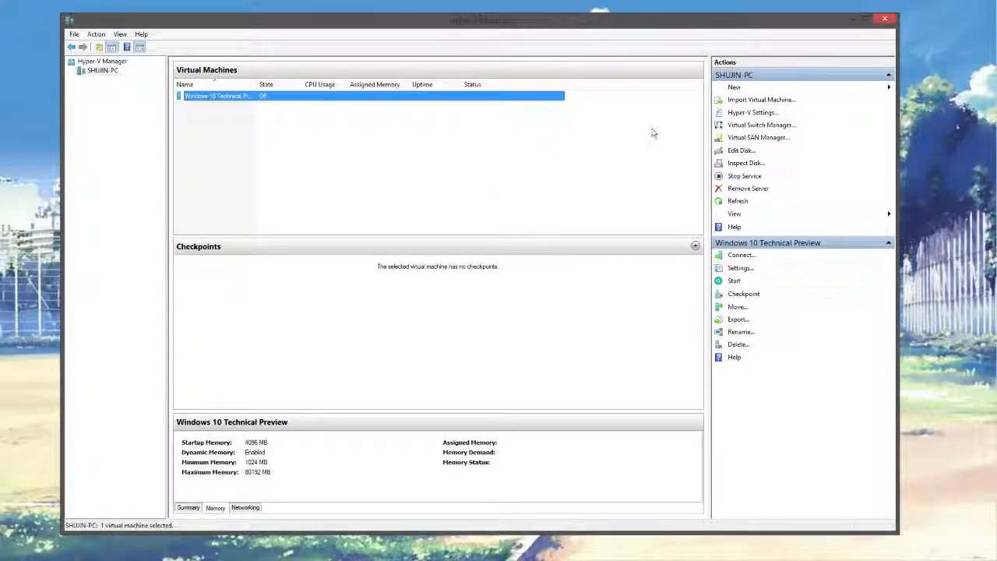
Step: Examine the external, internal and private types offered for a new virtual switch in the Virtual Switch Manager
{"action": "left_click", "coordinate": [748, 126]}
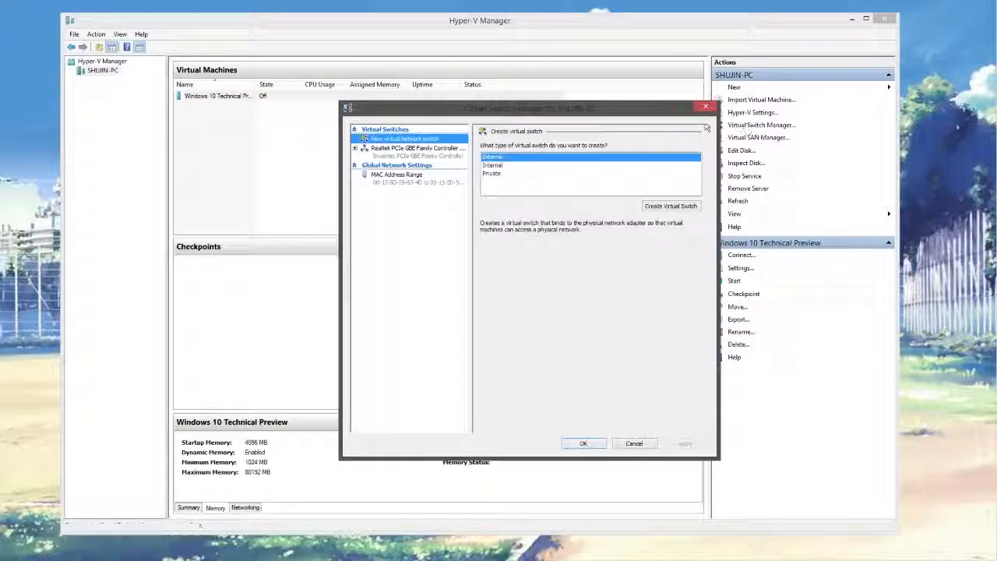
{"action": "left_click", "coordinate": [398, 153]}
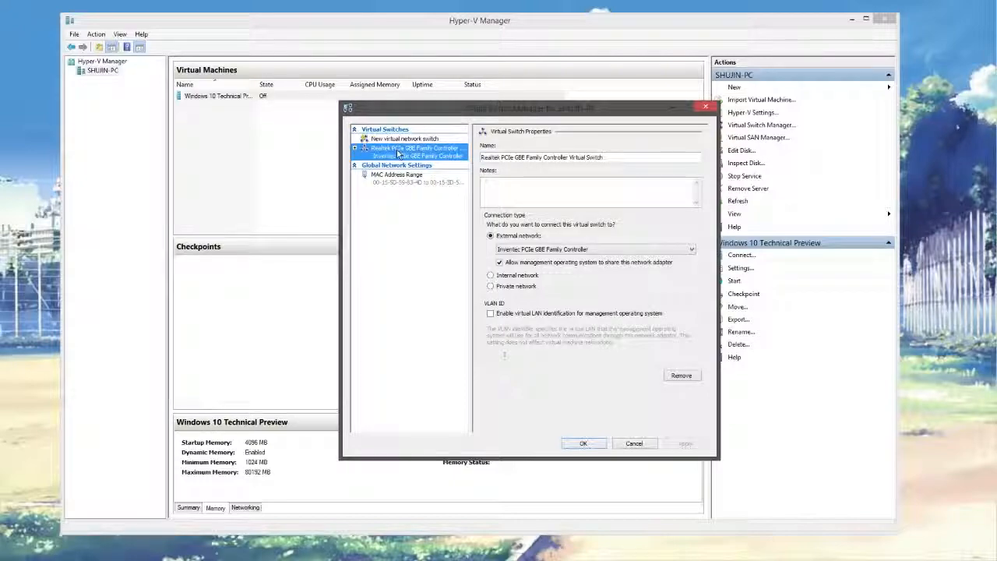
{"action": "left_click", "coordinate": [401, 138]}
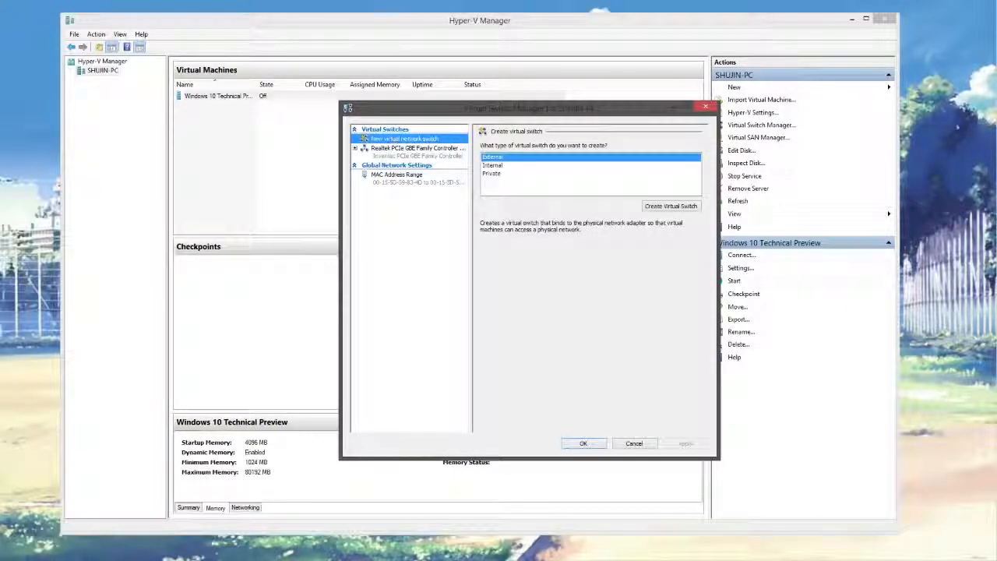
{"action": "left_click", "coordinate": [499, 167]}
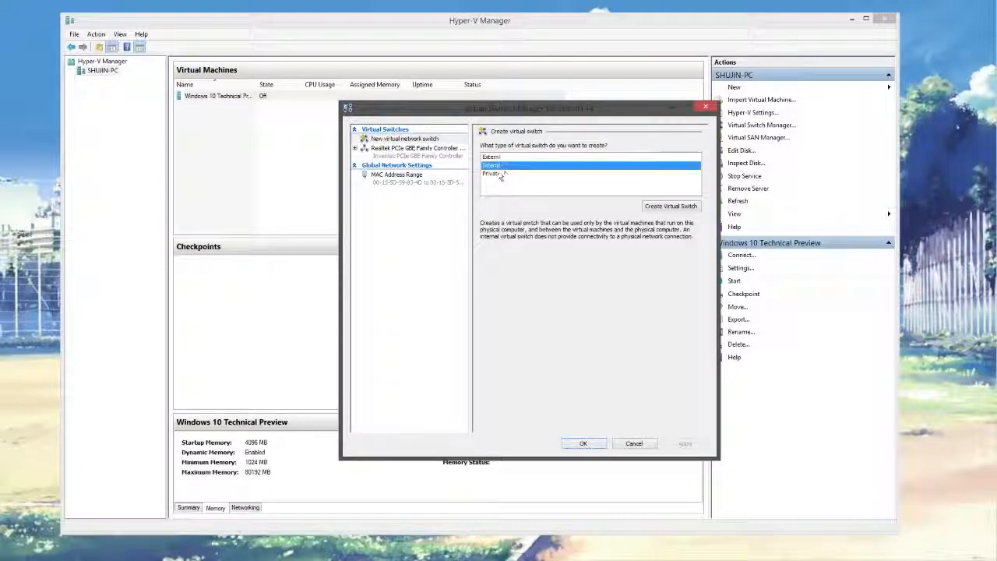
{"action": "left_click", "coordinate": [497, 175]}
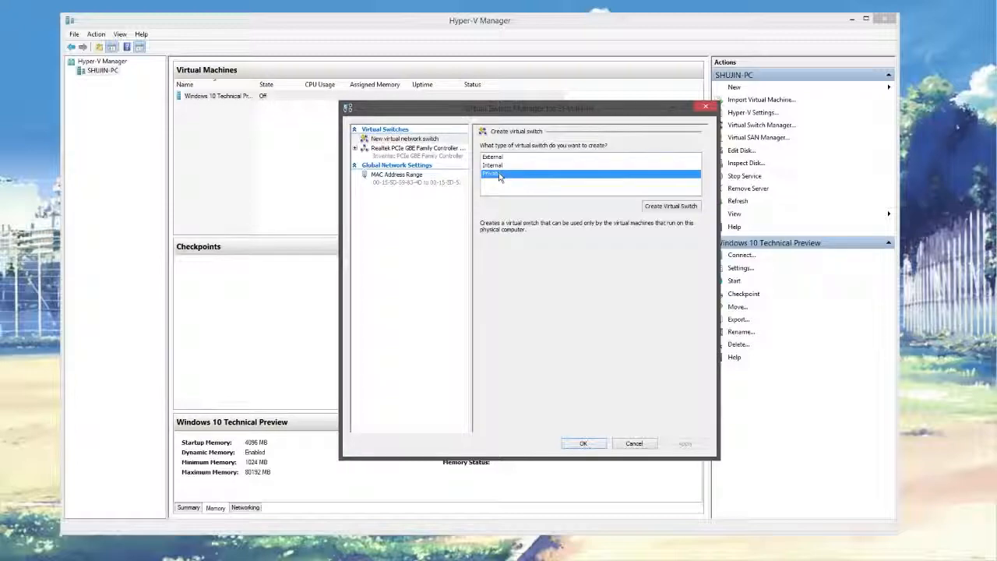
Step: Select Inventec PCIe GBE Family Controller as the existing Realtek virtual switch's external network adapter and accept the switch settings
{"action": "left_click", "coordinate": [391, 150]}
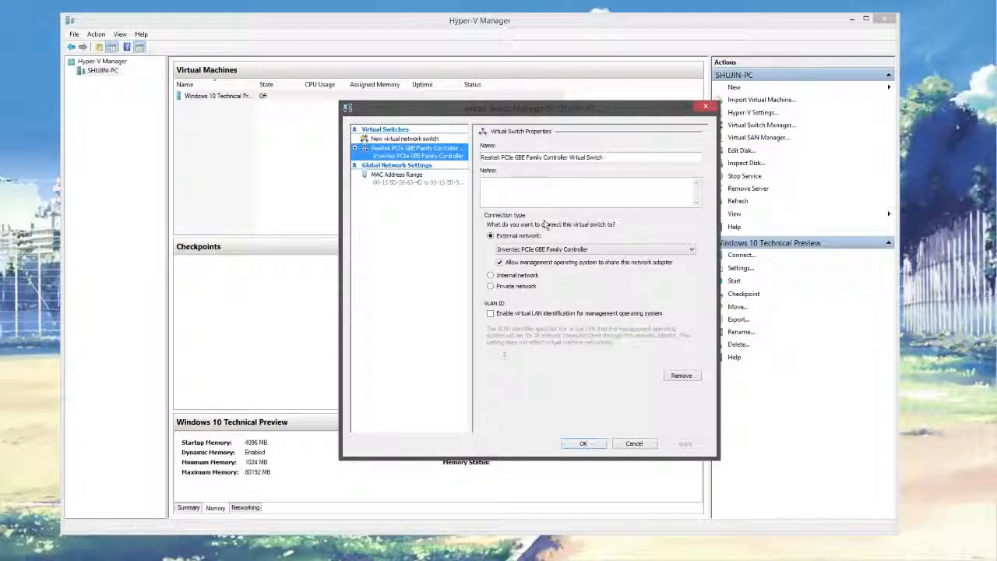
{"action": "left_click", "coordinate": [546, 250]}
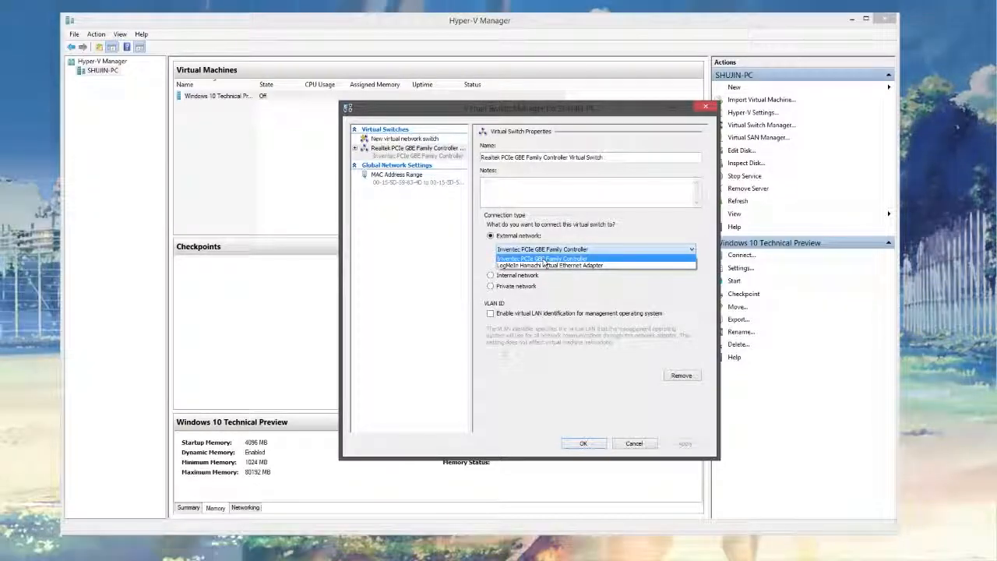
{"action": "left_click", "coordinate": [543, 263]}
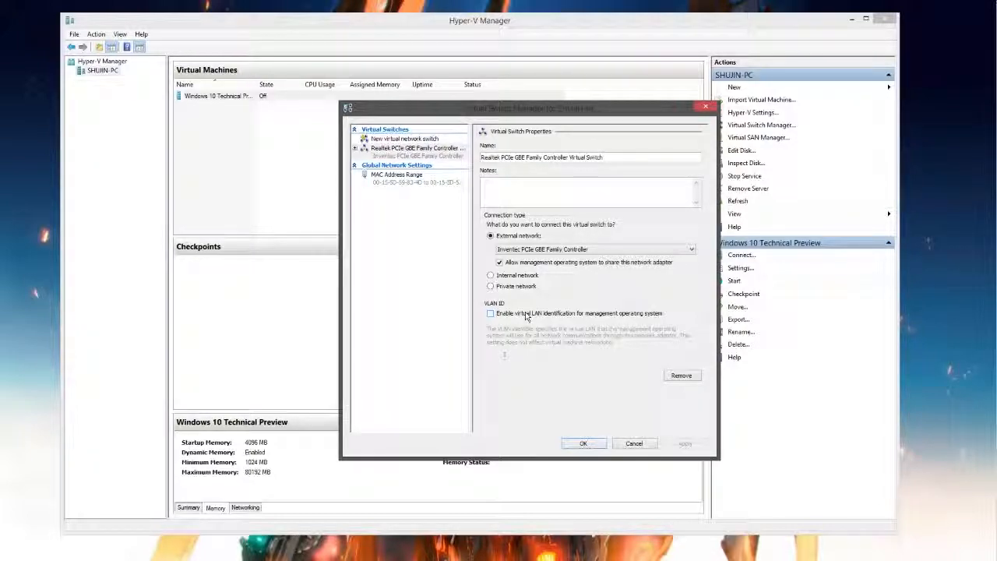
{"action": "left_click_drag", "start_coordinate": [615, 157], "coordinate": [481, 157]}
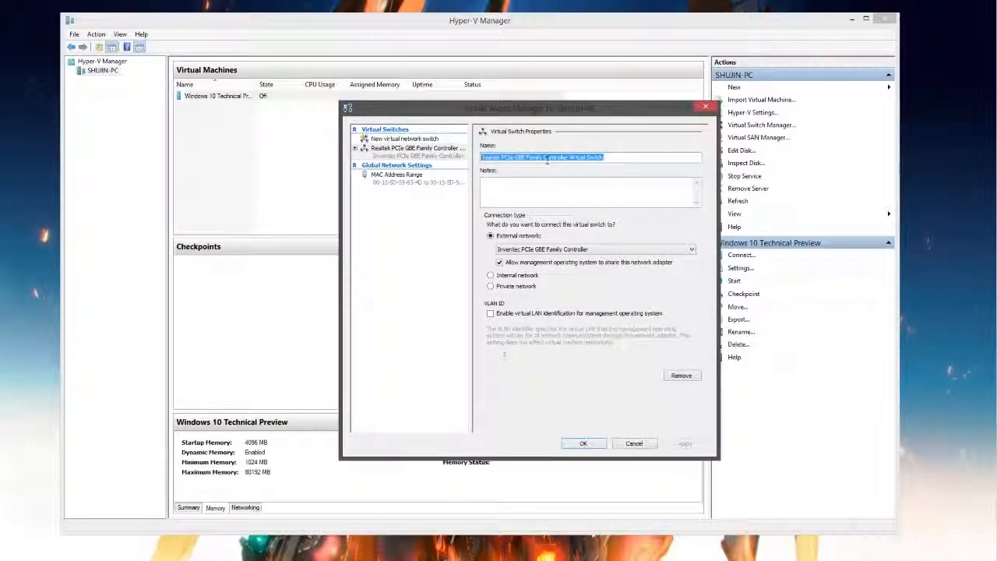
{"action": "left_click", "coordinate": [423, 179]}
{"action": "left_click", "coordinate": [431, 155]}
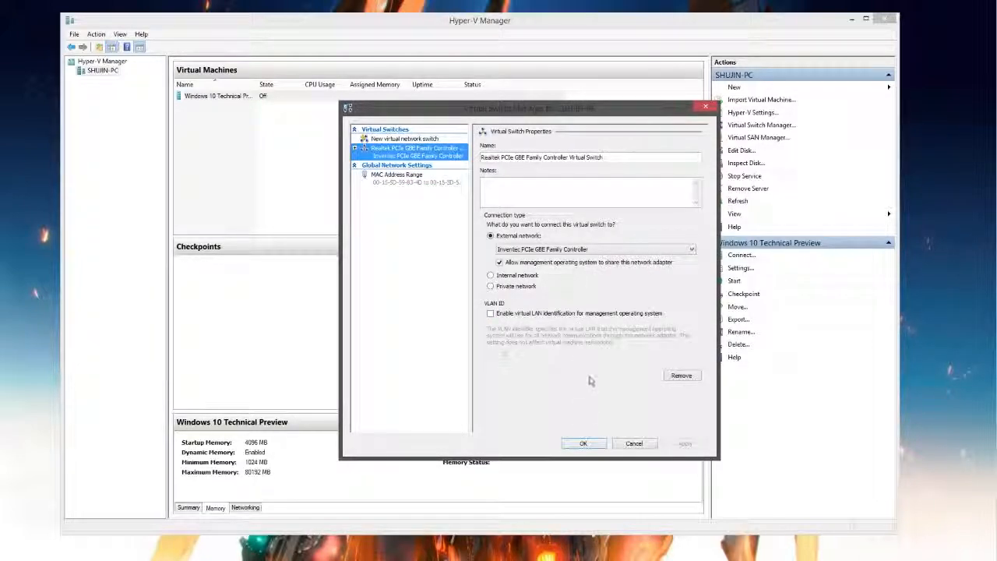
{"action": "left_click", "coordinate": [584, 443]}
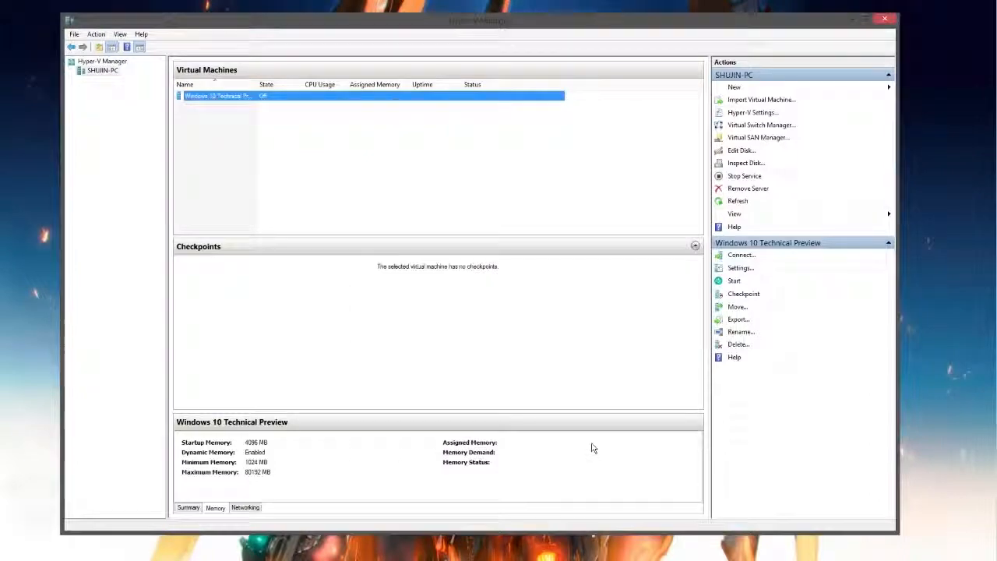
{"action": "left_click", "coordinate": [728, 137]}
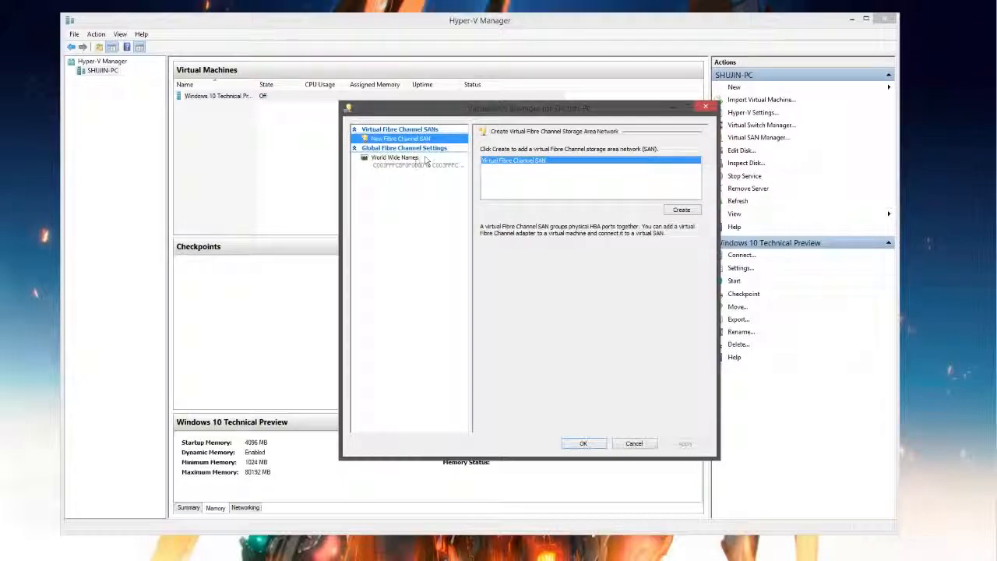
{"action": "left_click", "coordinate": [679, 210]}
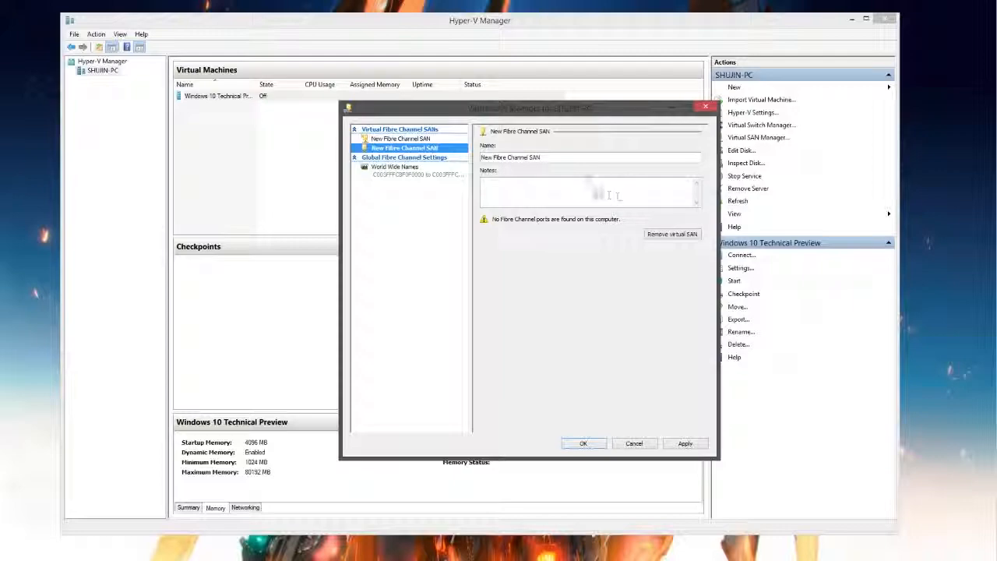
{"action": "left_click", "coordinate": [671, 234]}
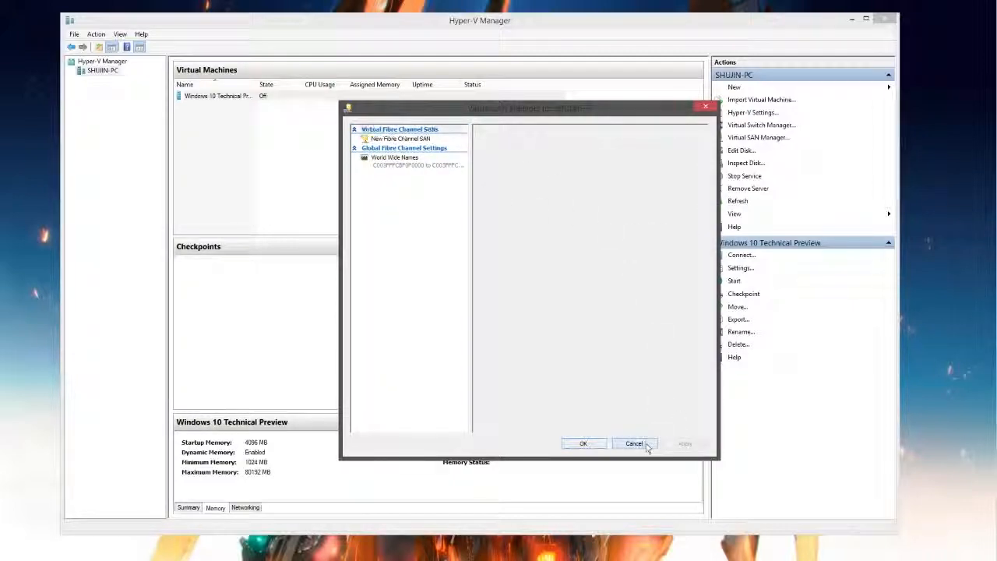
{"action": "left_click", "coordinate": [642, 444]}
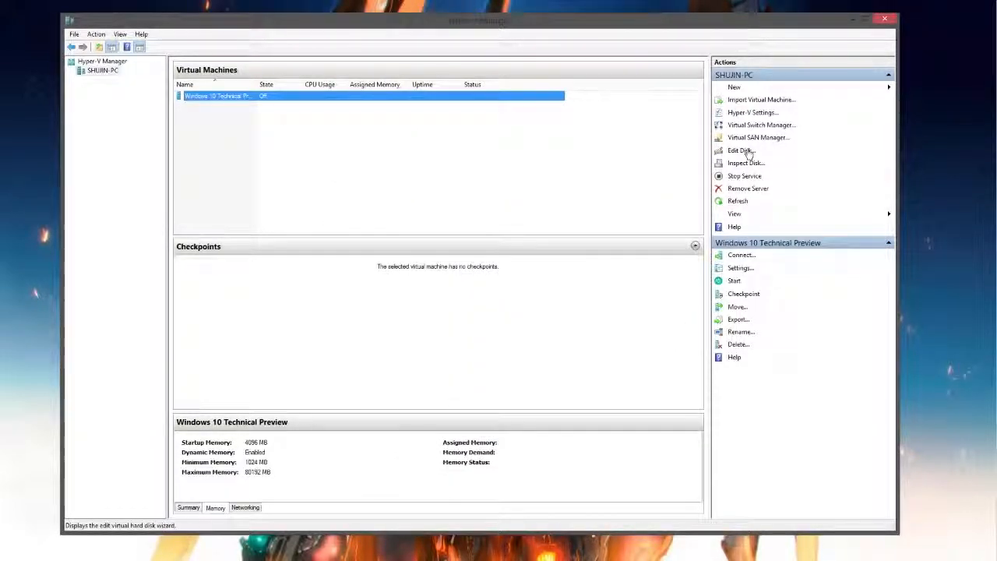
Step: Start creating a new virtual machine on the server and name it Windows 10
{"action": "left_click", "coordinate": [736, 89]}
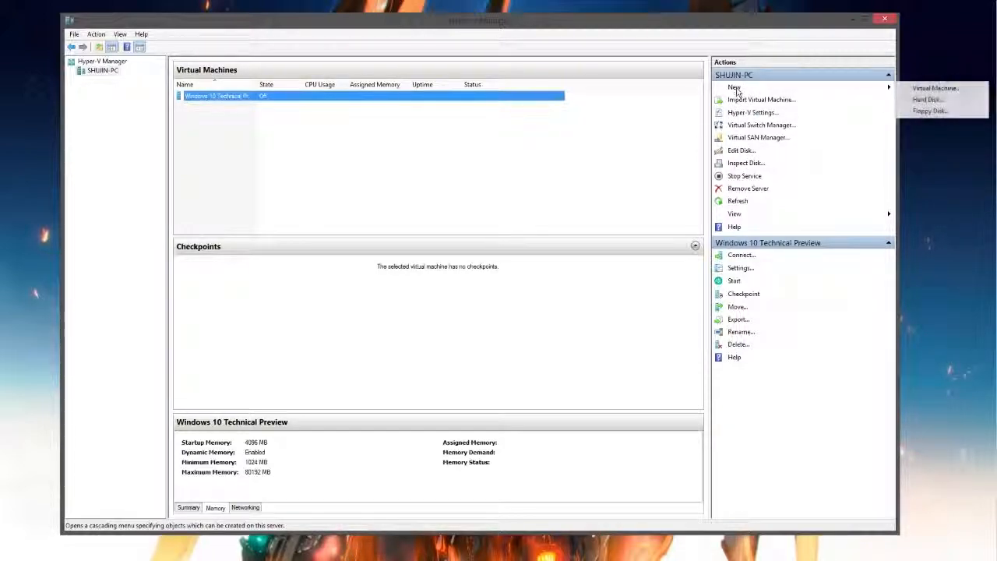
{"action": "left_click", "coordinate": [931, 88]}
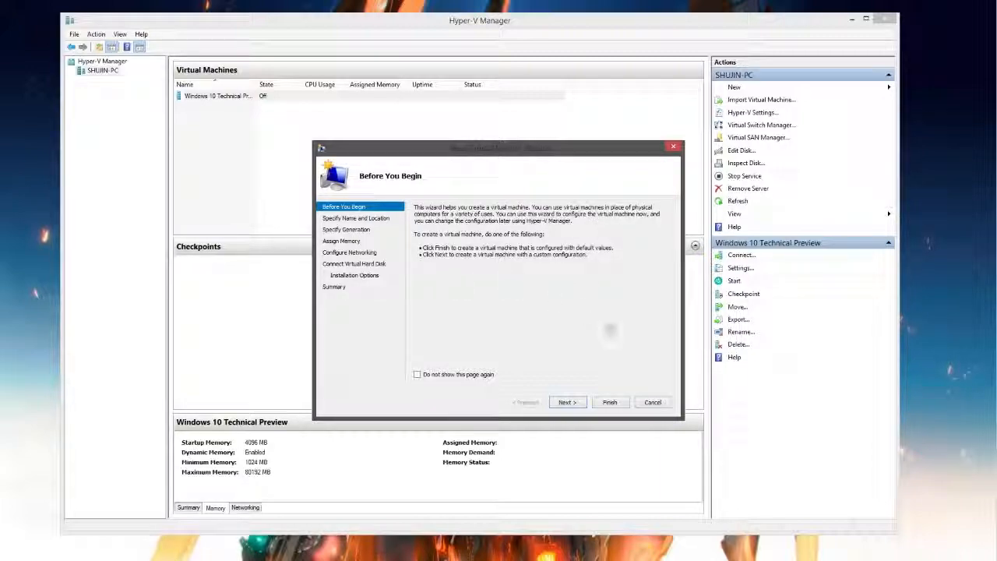
{"action": "left_click", "coordinate": [566, 402]}
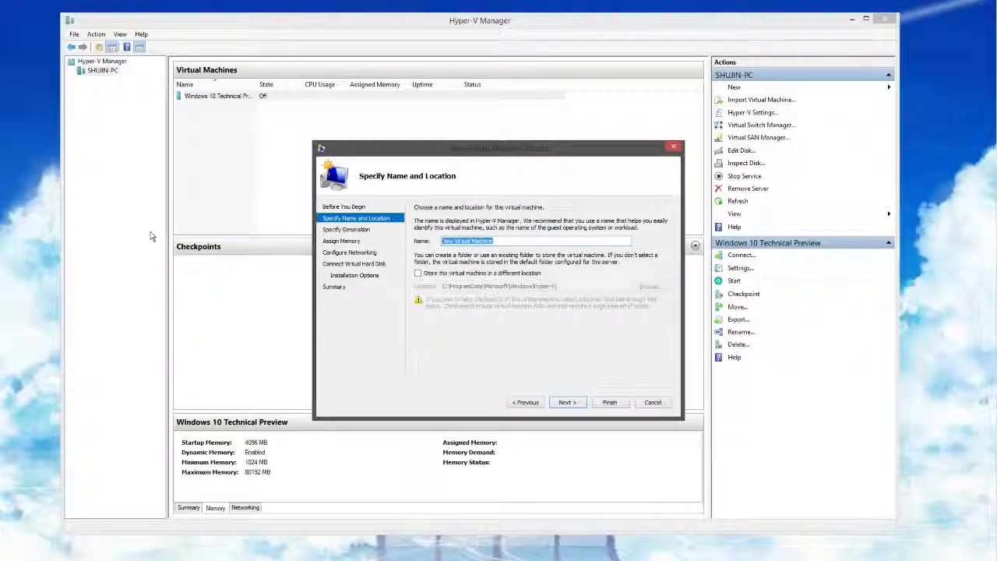
{"action": "type", "text": "Windows 10"}
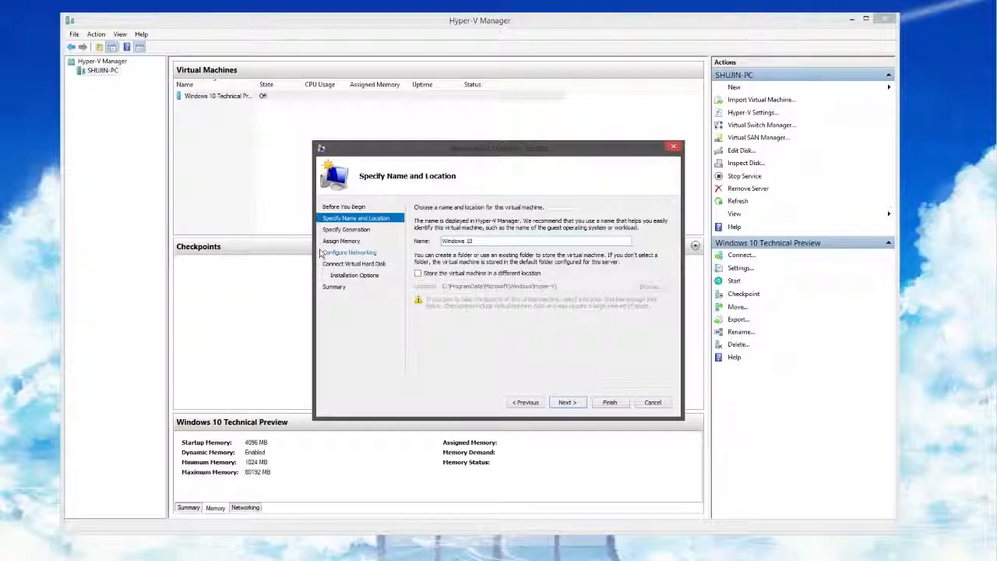
Step: Store the virtual machine in a different location, choosing the Hyper-V folder on Local Disk (Z:), and accept the name and location
{"action": "left_click", "coordinate": [477, 274]}
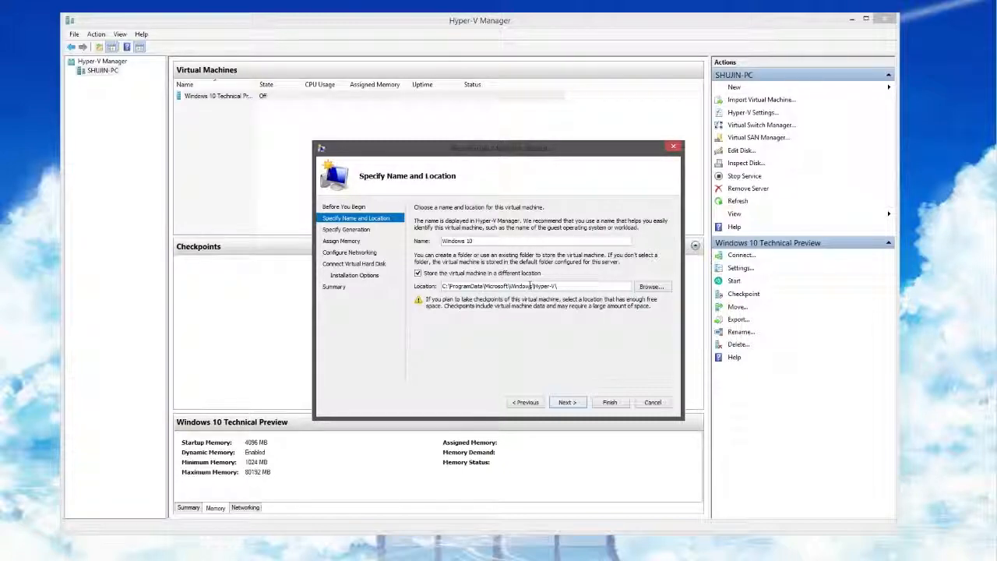
{"action": "left_click", "coordinate": [664, 286]}
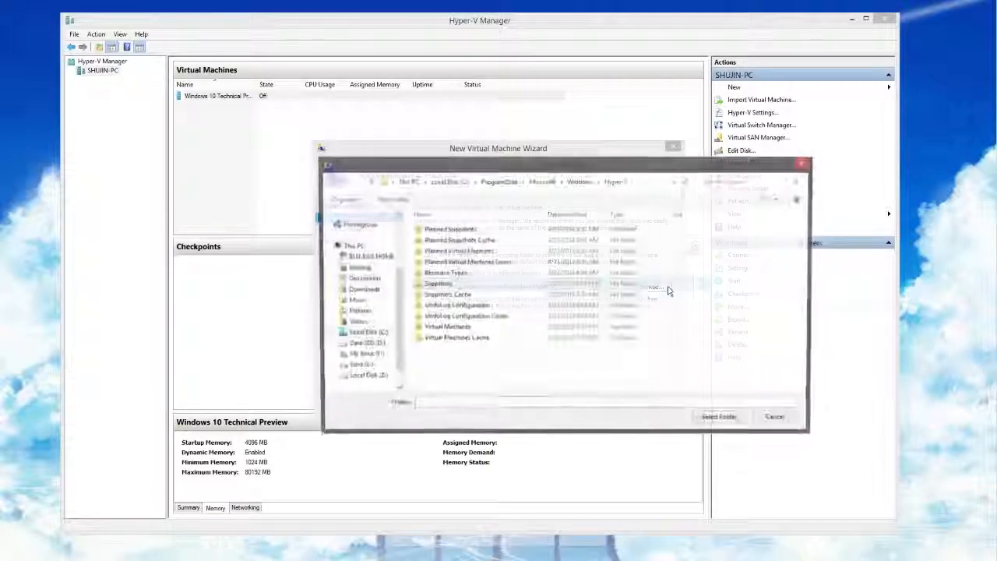
{"action": "left_click", "coordinate": [366, 377]}
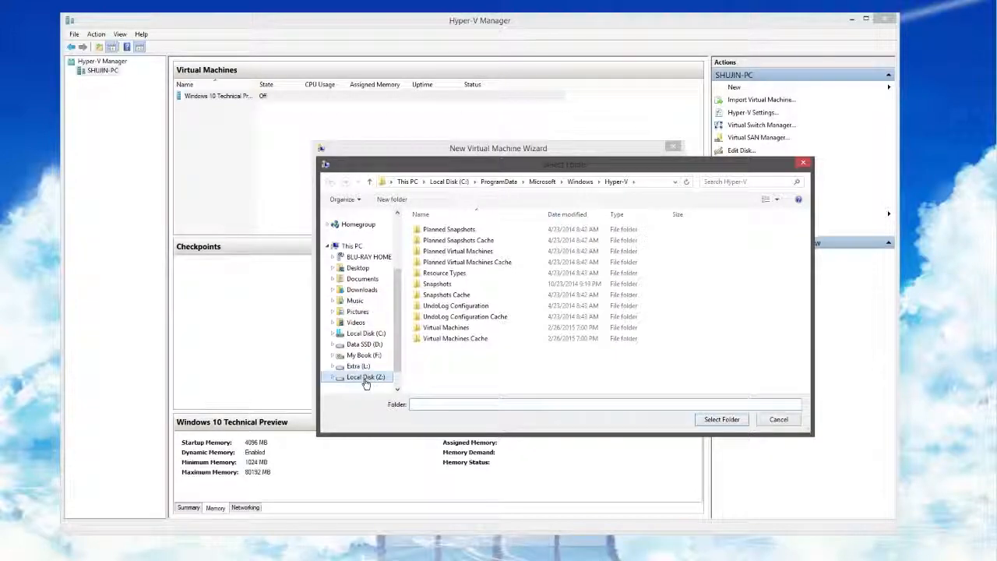
{"action": "left_click", "coordinate": [436, 230]}
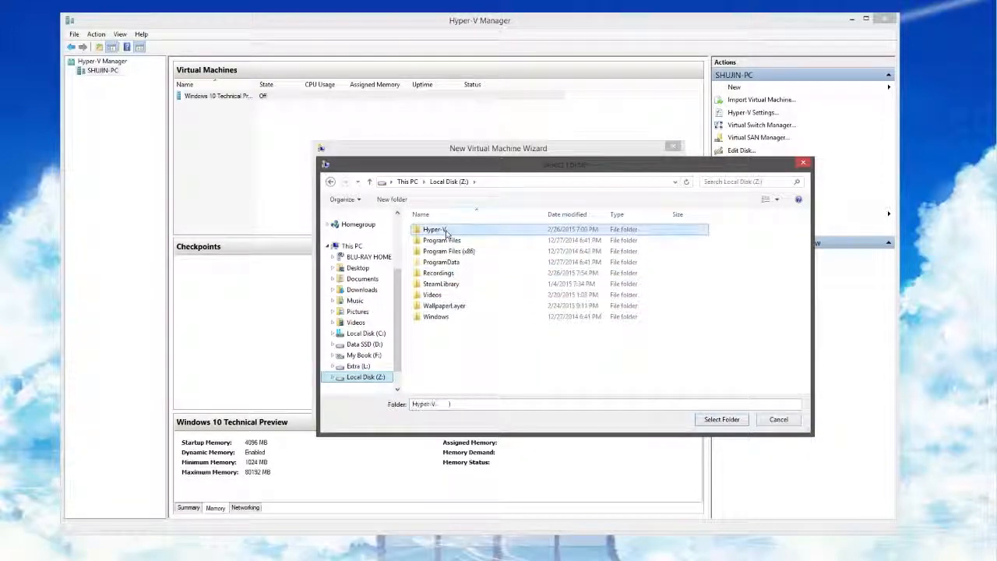
{"action": "left_click", "coordinate": [721, 421]}
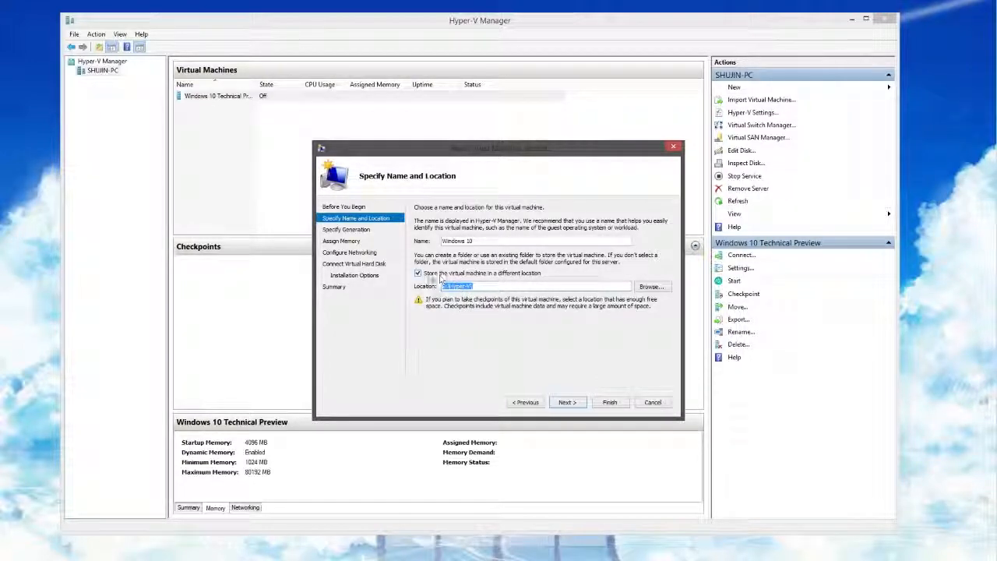
{"action": "left_click", "coordinate": [419, 273]}
{"action": "left_click", "coordinate": [440, 274]}
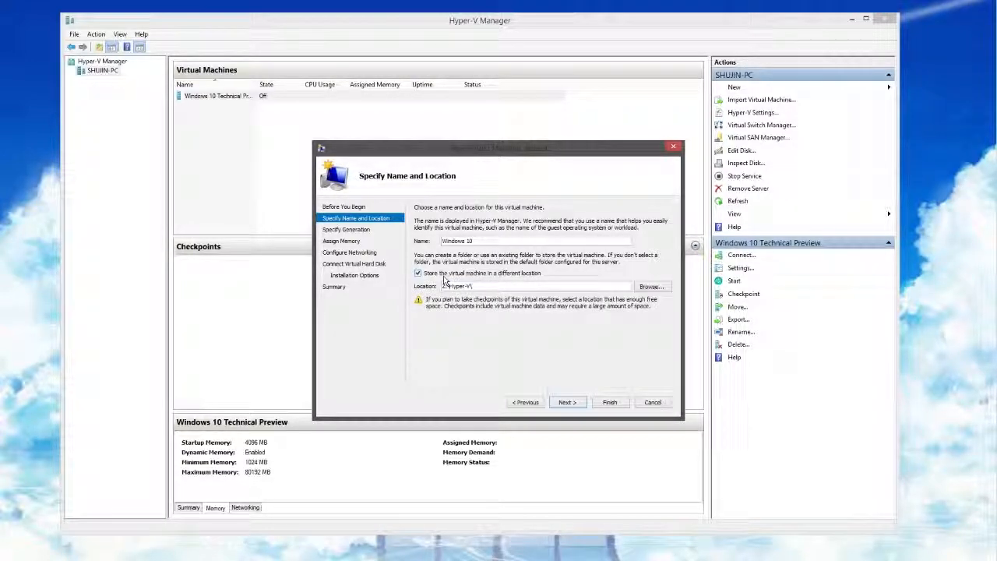
{"action": "left_click", "coordinate": [568, 403]}
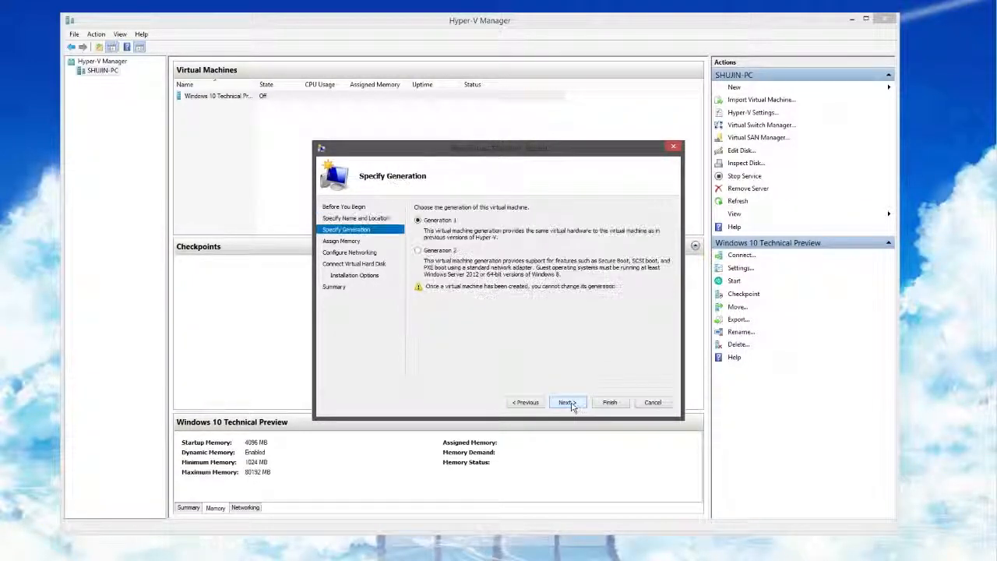
Step: Choose Generation 2 for the virtual machine and assign 1024 MB of startup memory with Dynamic Memory enabled
{"action": "left_click", "coordinate": [446, 253]}
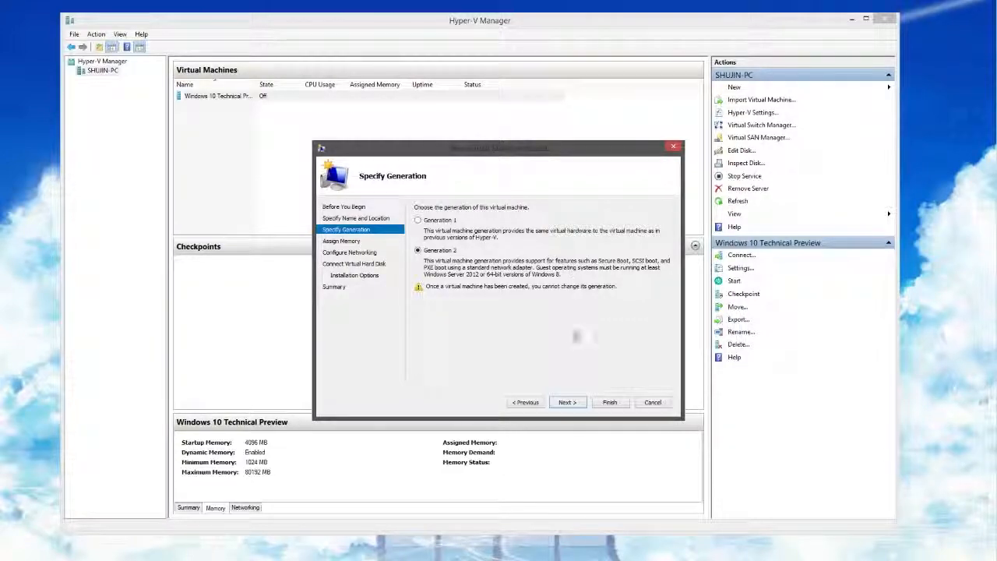
{"action": "left_click", "coordinate": [567, 401]}
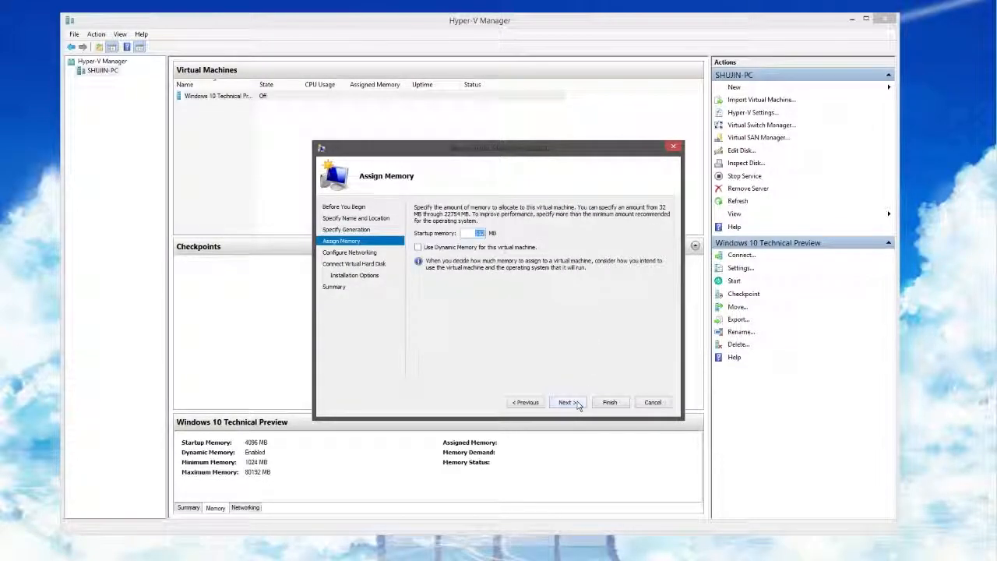
{"action": "left_click", "coordinate": [465, 233]}
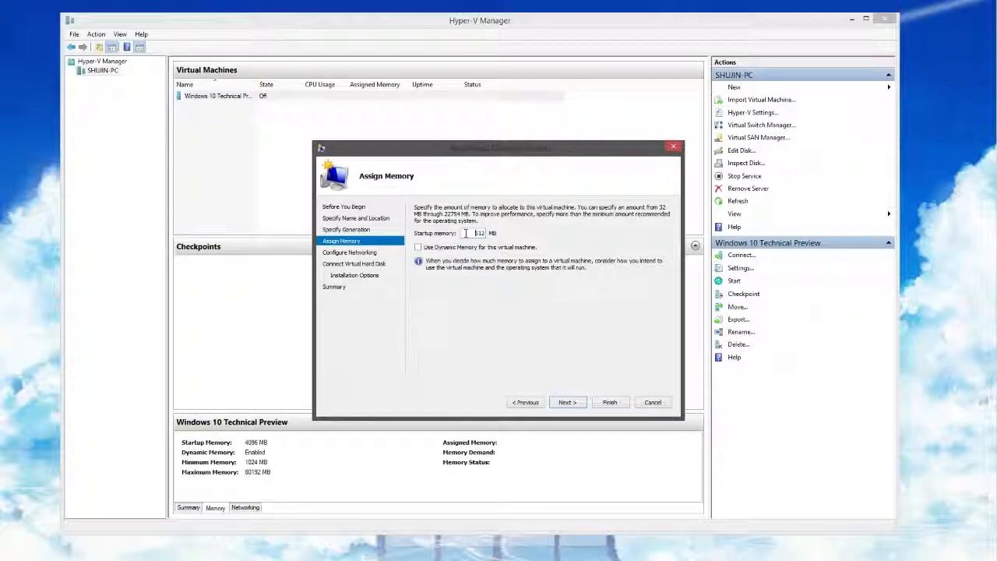
{"action": "type", "text": "1024"}
{"action": "left_click", "coordinate": [575, 404]}
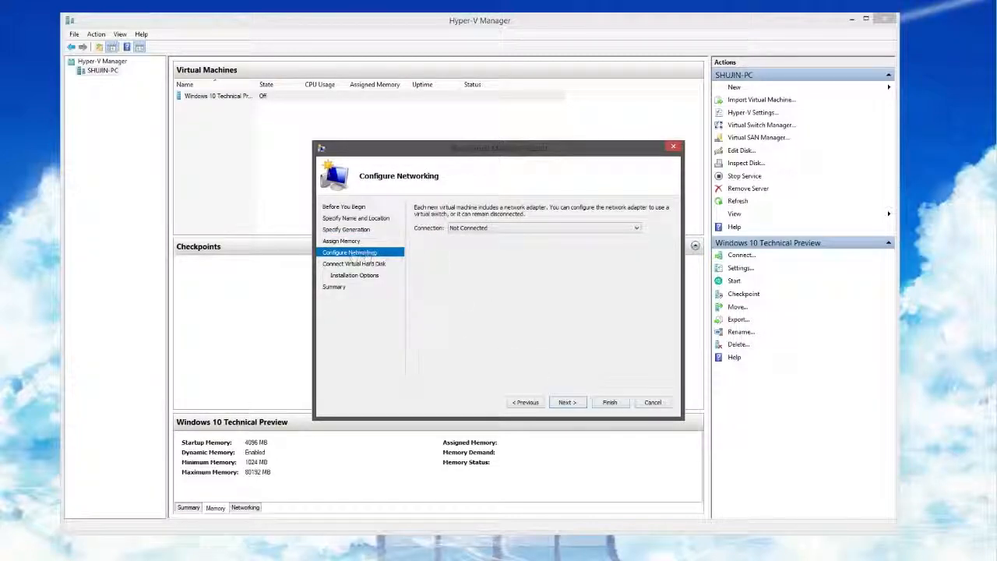
Step: Connect the virtual machine's network adapter to the Realtek PCIe GBE Family Controller Virtual Switch and accept the networking settings
{"action": "left_click", "coordinate": [492, 229]}
{"action": "left_click", "coordinate": [490, 242]}
{"action": "left_click", "coordinate": [498, 228]}
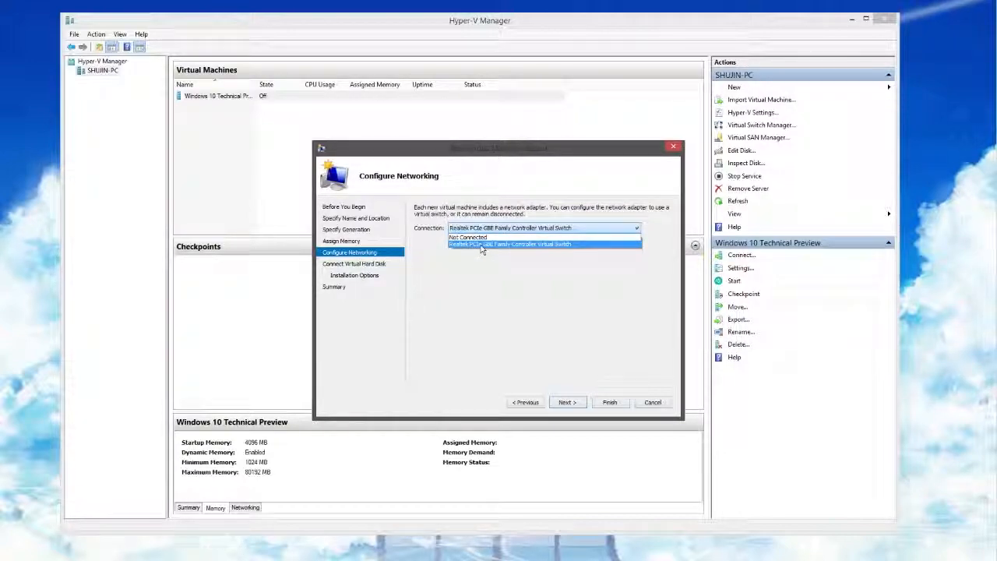
{"action": "left_click", "coordinate": [479, 245]}
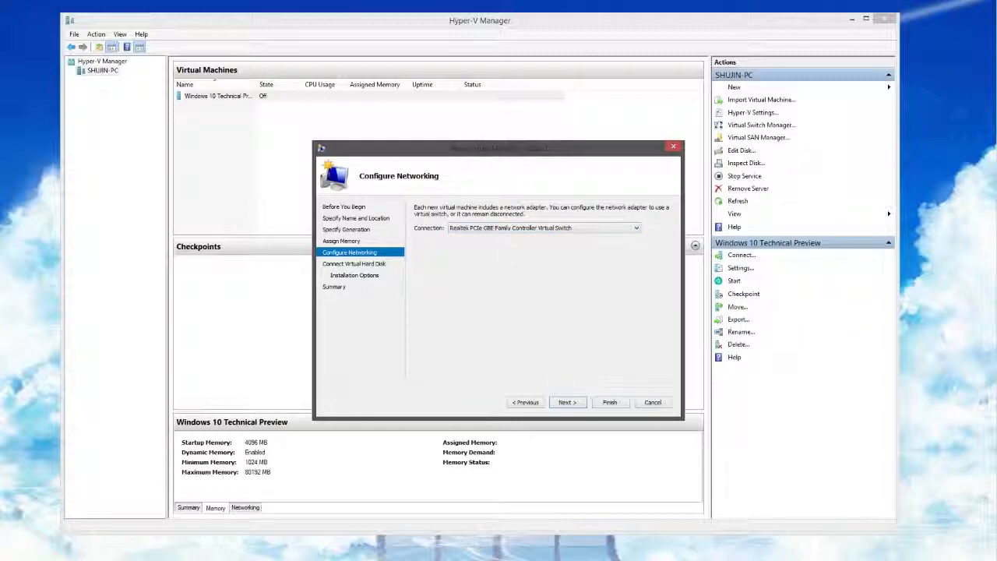
{"action": "left_click", "coordinate": [627, 229]}
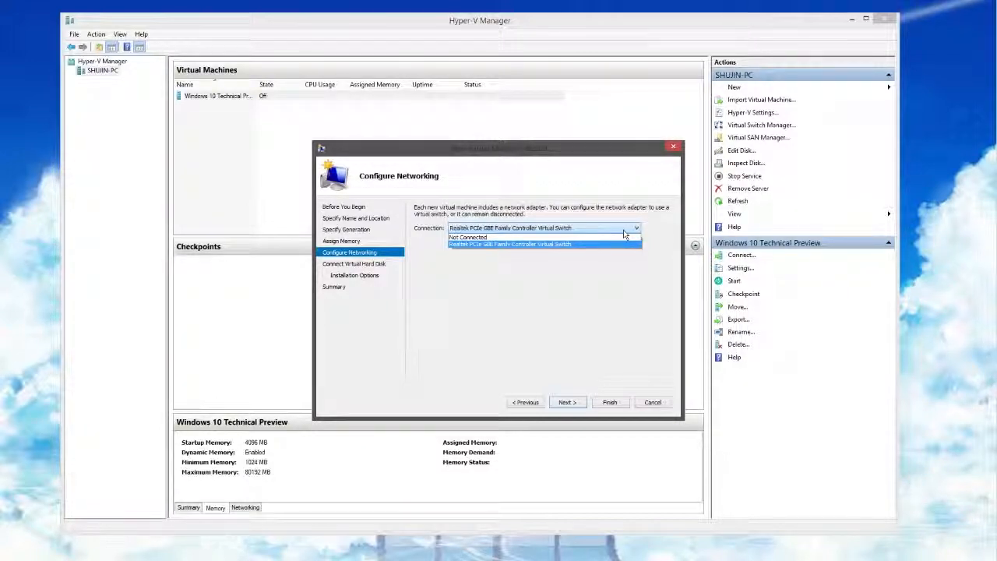
{"action": "left_click", "coordinate": [584, 244]}
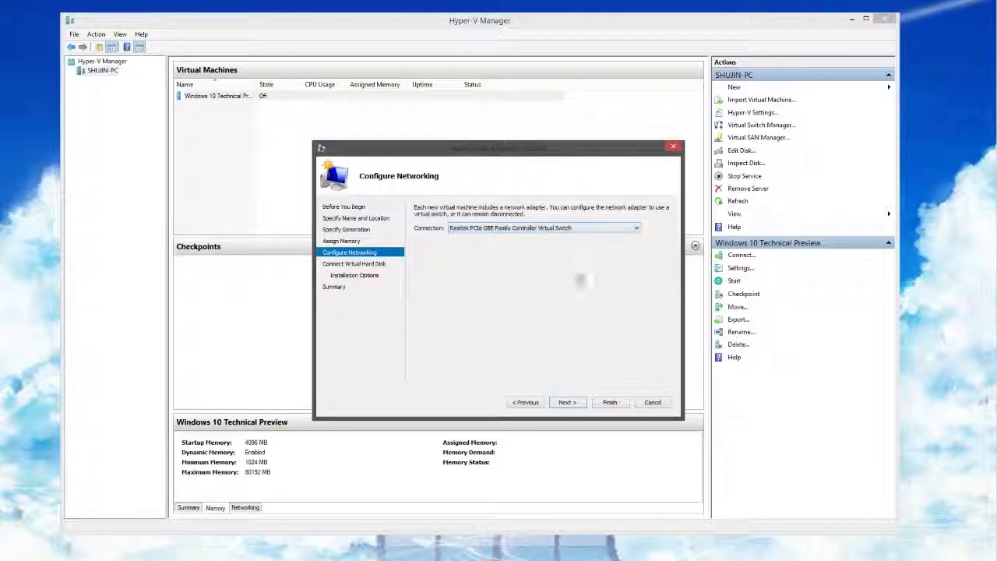
{"action": "left_click", "coordinate": [566, 402]}
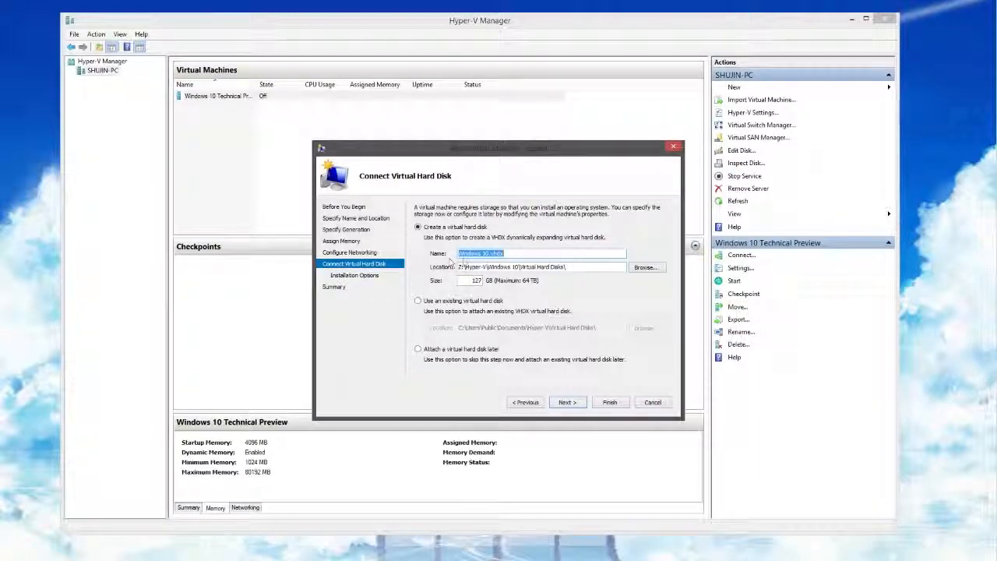
Step: Create a 64 GB virtual hard disk named Windows 10.vhdx in Z:\Hyper-V\Windows 10\Virtual Hard Disks\, after trying the existing-disk and attach-later options
{"action": "double_click", "coordinate": [476, 281]}
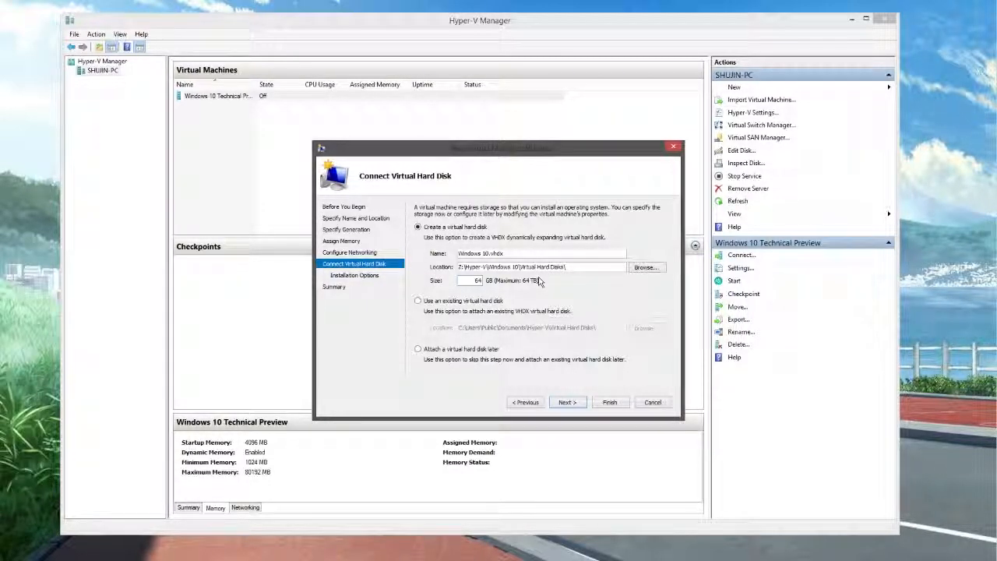
{"action": "left_click_drag", "start_coordinate": [458, 268], "coordinate": [516, 270]}
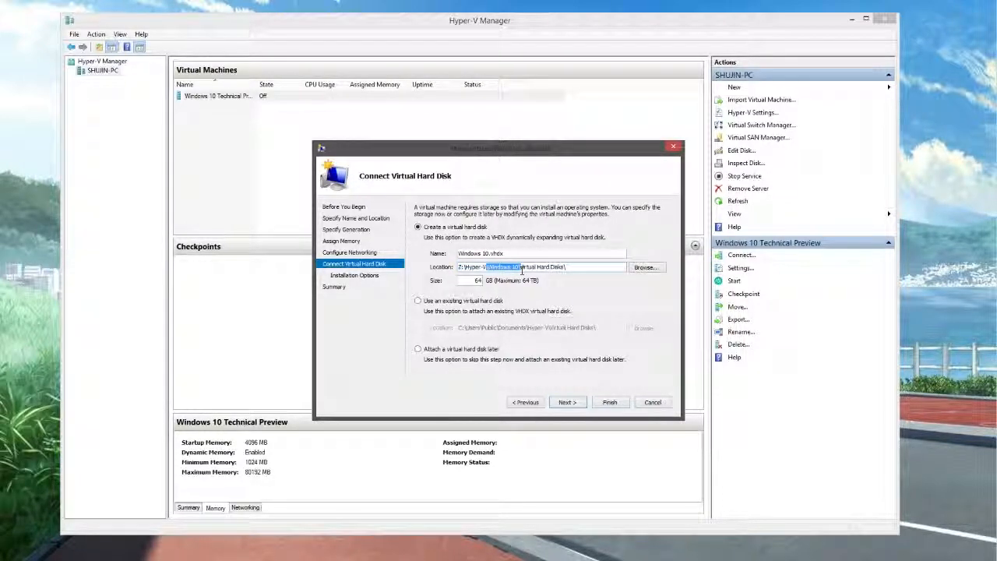
{"action": "left_click_drag", "start_coordinate": [518, 267], "coordinate": [583, 267]}
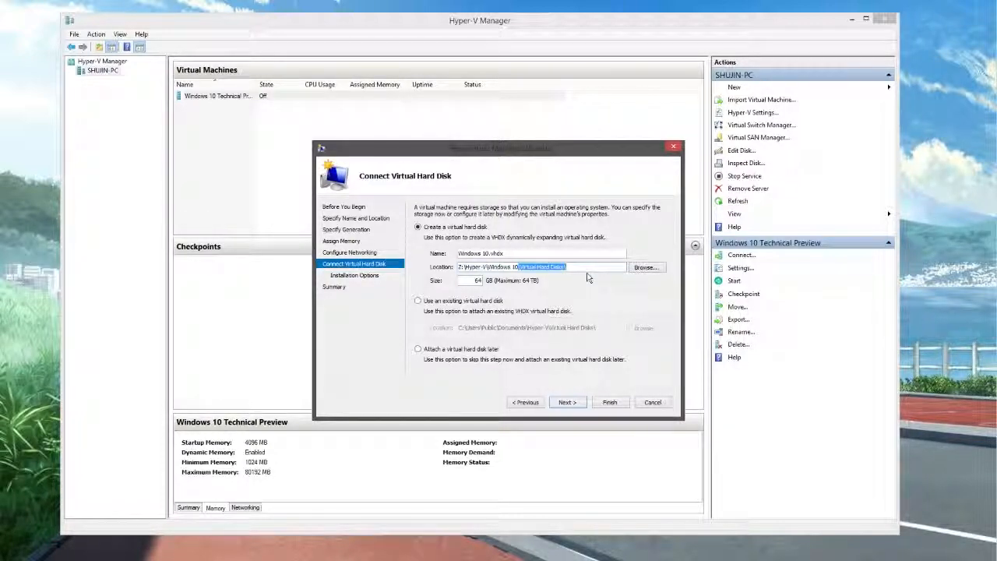
{"action": "left_click", "coordinate": [457, 303]}
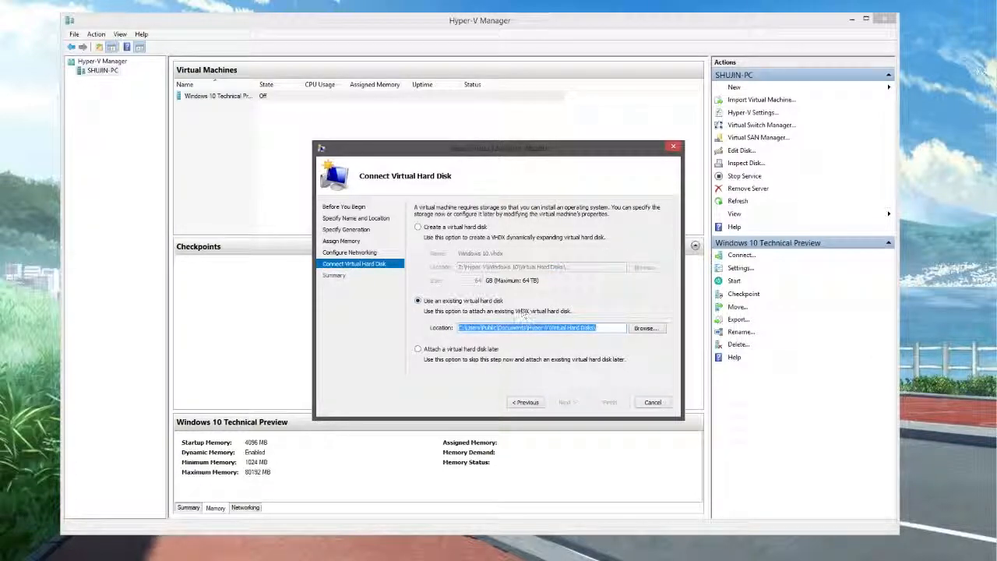
{"action": "left_click", "coordinate": [434, 349]}
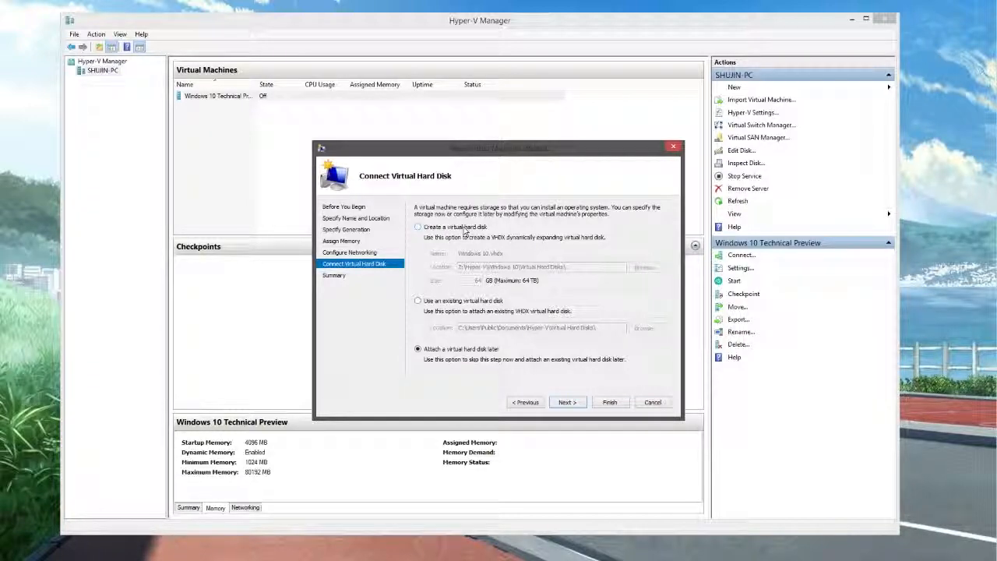
{"action": "left_click", "coordinate": [464, 229]}
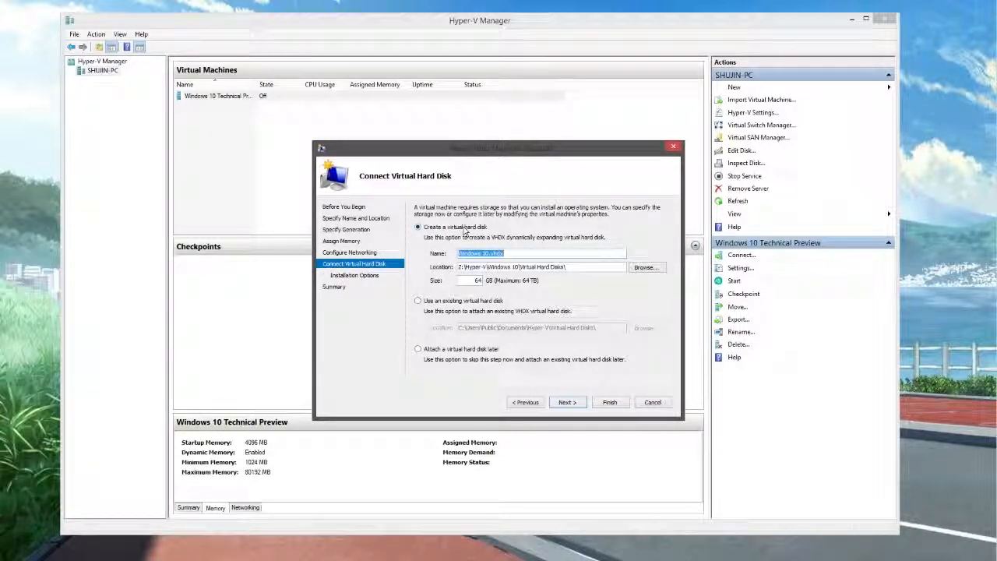
{"action": "left_click", "coordinate": [566, 403]}
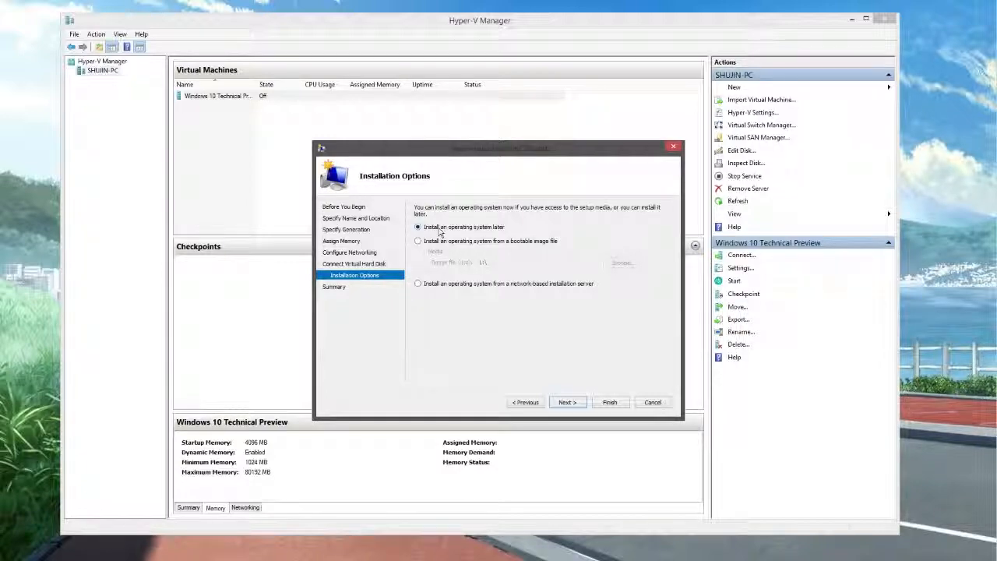
Step: Set the operating system to install from the bootable image L:\Windows10_TechnicalPreview_x64_EN-US_9926.iso and finish creating the virtual machine
{"action": "left_click", "coordinate": [470, 285]}
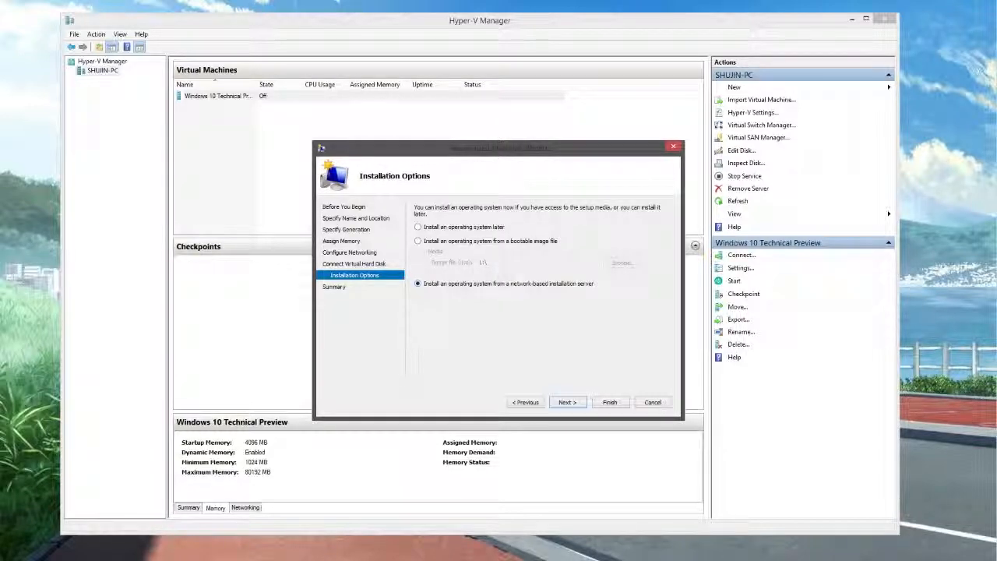
{"action": "left_click", "coordinate": [464, 241]}
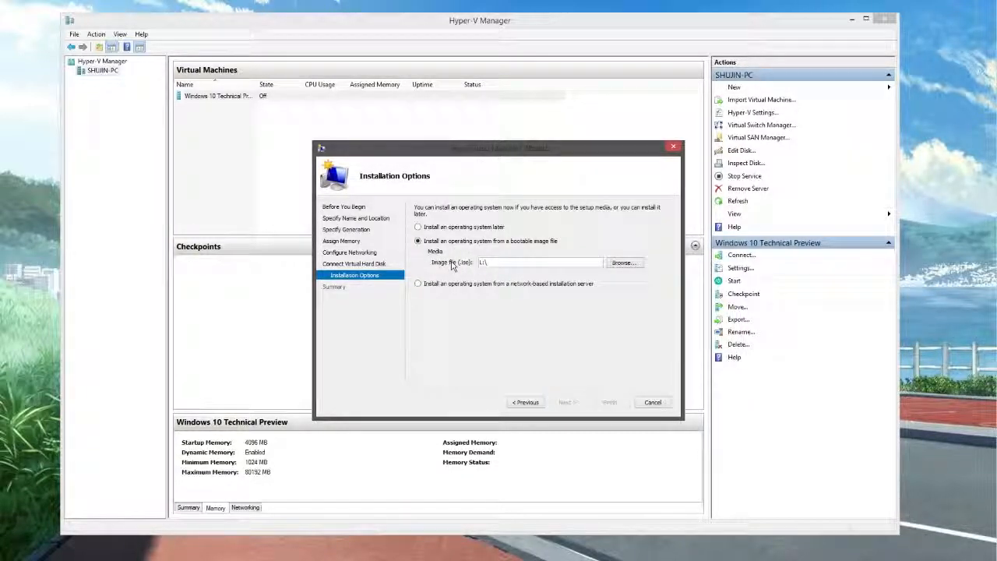
{"action": "left_click", "coordinate": [607, 263]}
{"action": "double_click", "coordinate": [459, 338]}
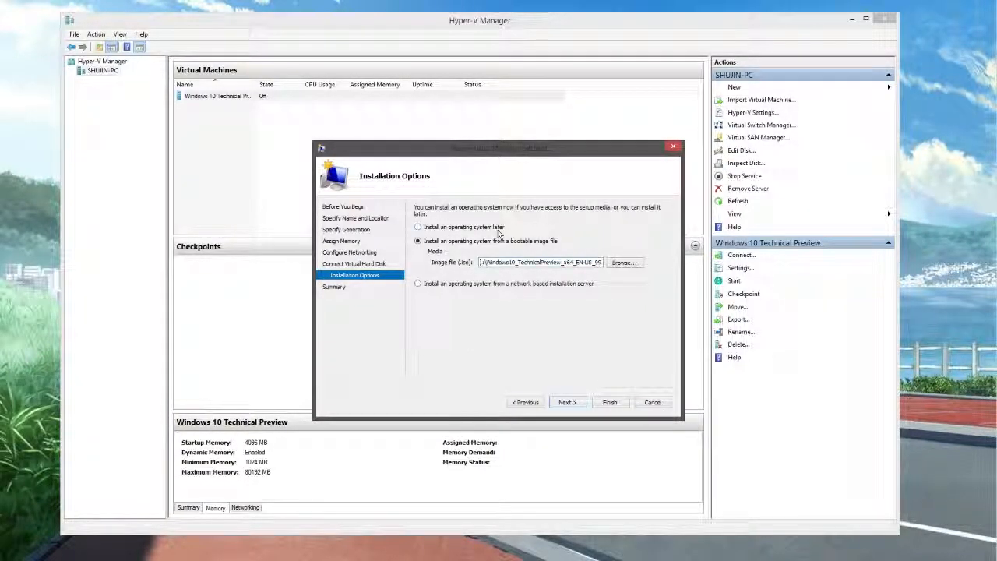
{"action": "left_click", "coordinate": [573, 404]}
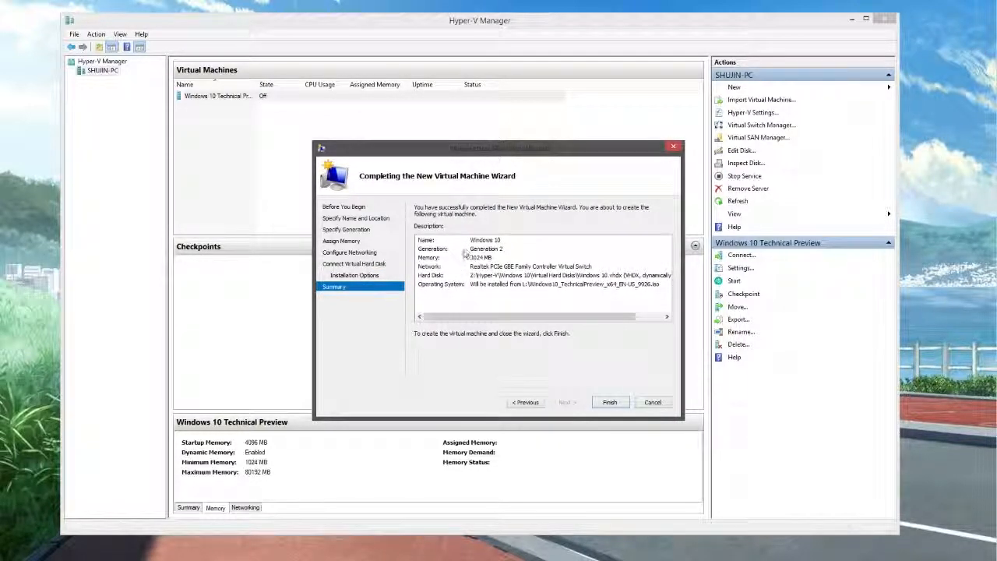
{"action": "left_click", "coordinate": [607, 402]}
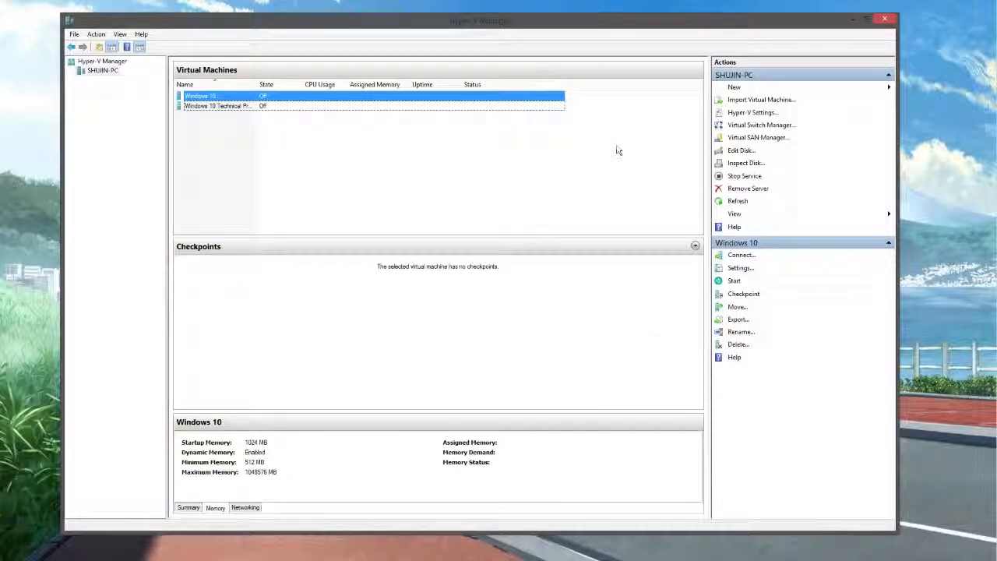
Step: Open the settings of the new Windows 10 virtual machine
{"action": "left_click", "coordinate": [196, 98]}
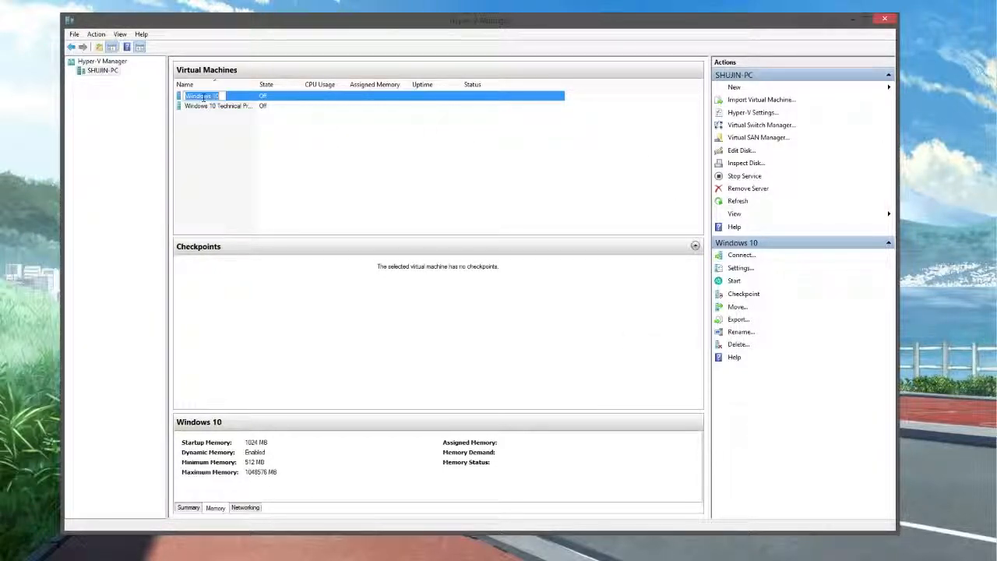
{"action": "right_click", "coordinate": [208, 99]}
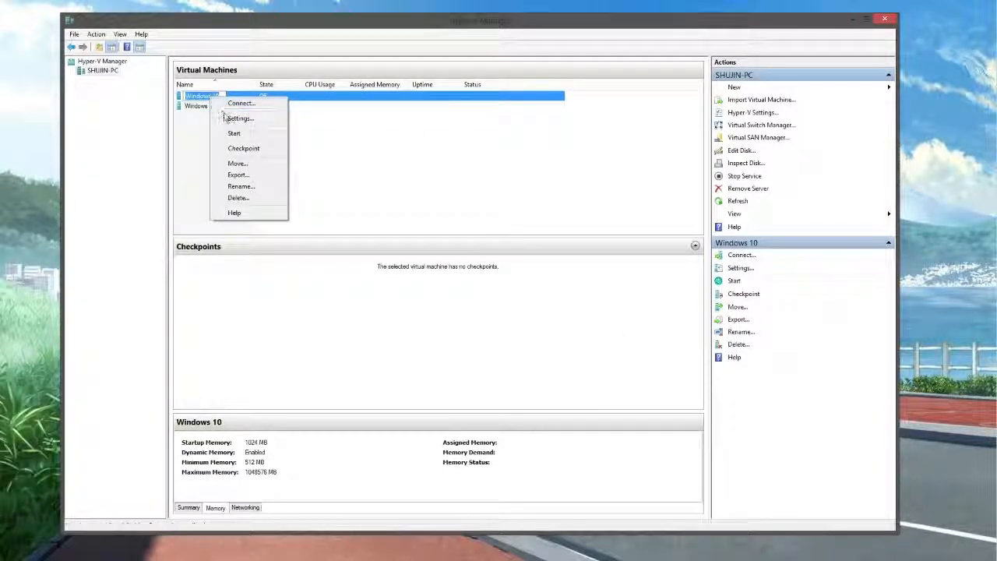
{"action": "left_click", "coordinate": [237, 118]}
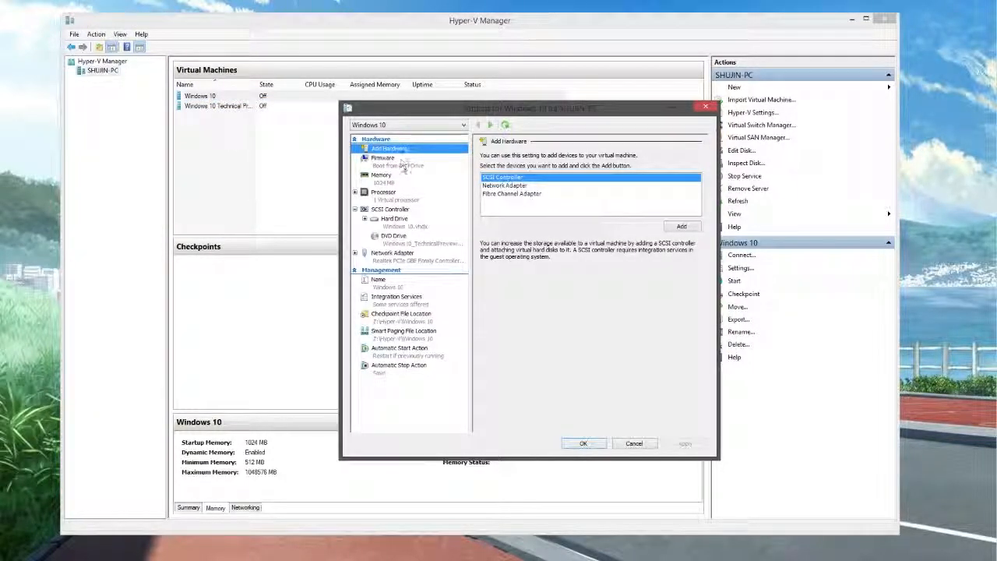
Step: Check the firmware boot order, and set the dynamic memory's maximum RAM to 8192 MB and minimum RAM to 1024 MB
{"action": "left_click_drag", "start_coordinate": [458, 116], "coordinate": [588, 17]}
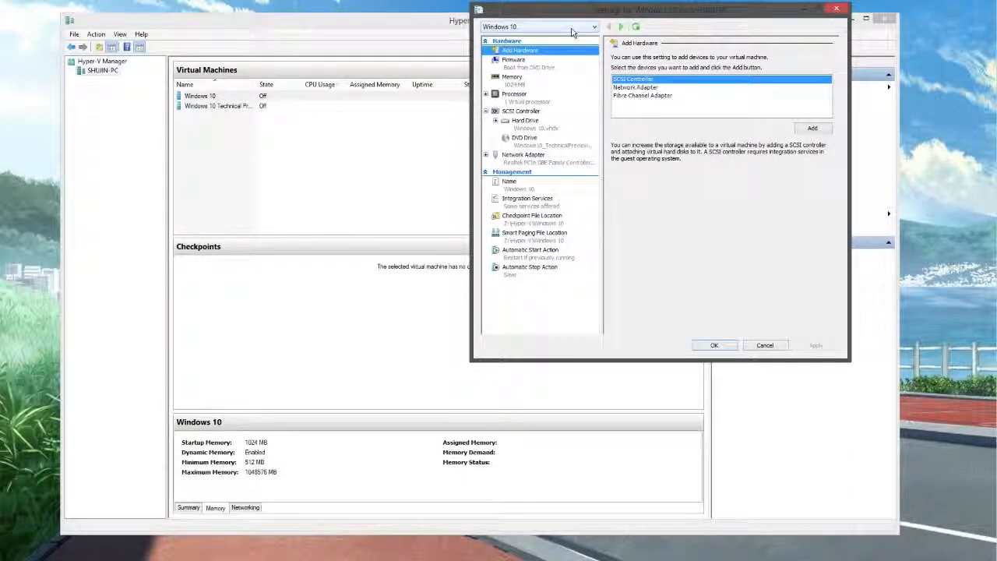
{"action": "left_click", "coordinate": [524, 67]}
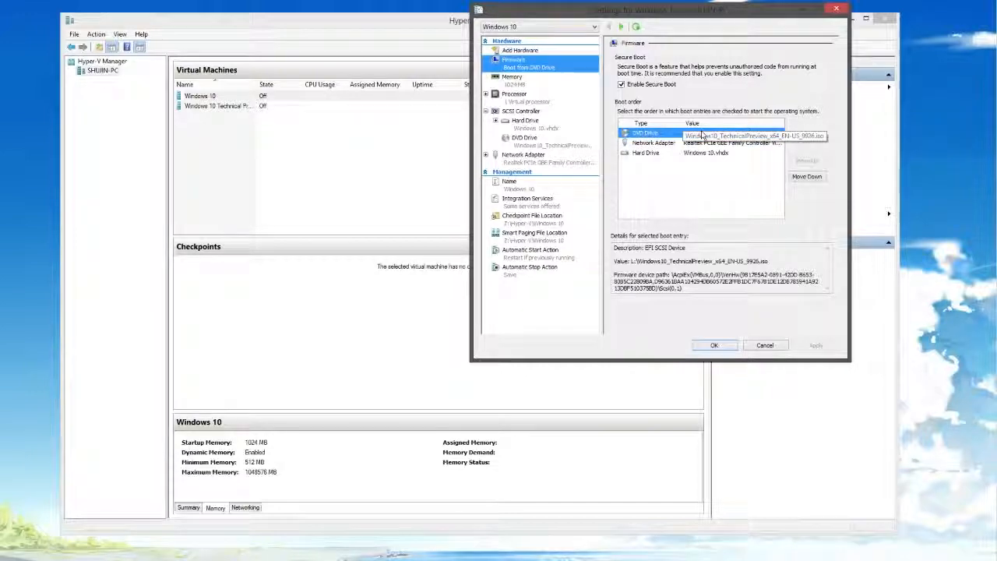
{"action": "left_click", "coordinate": [514, 79]}
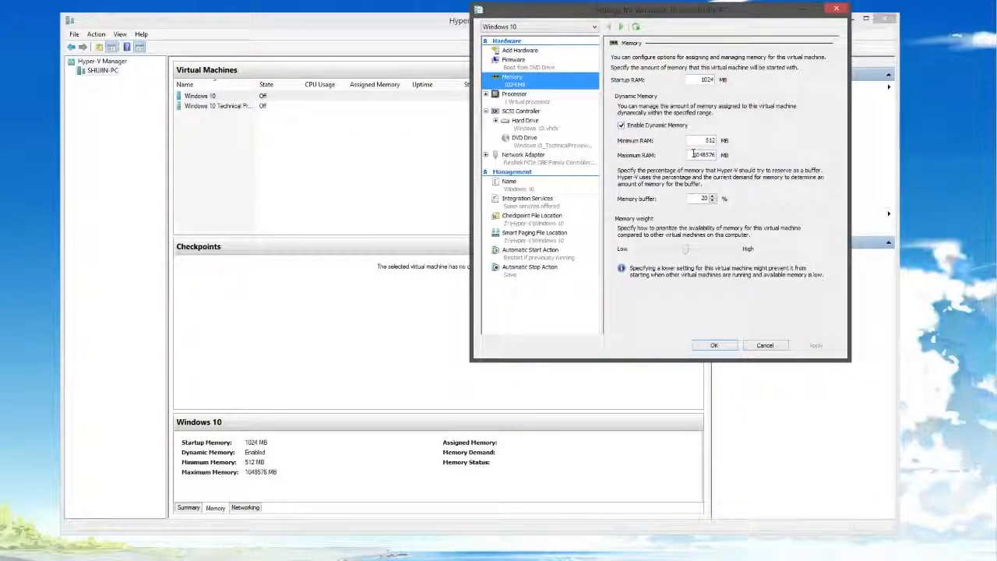
{"action": "left_click_drag", "start_coordinate": [689, 154], "coordinate": [724, 155]}
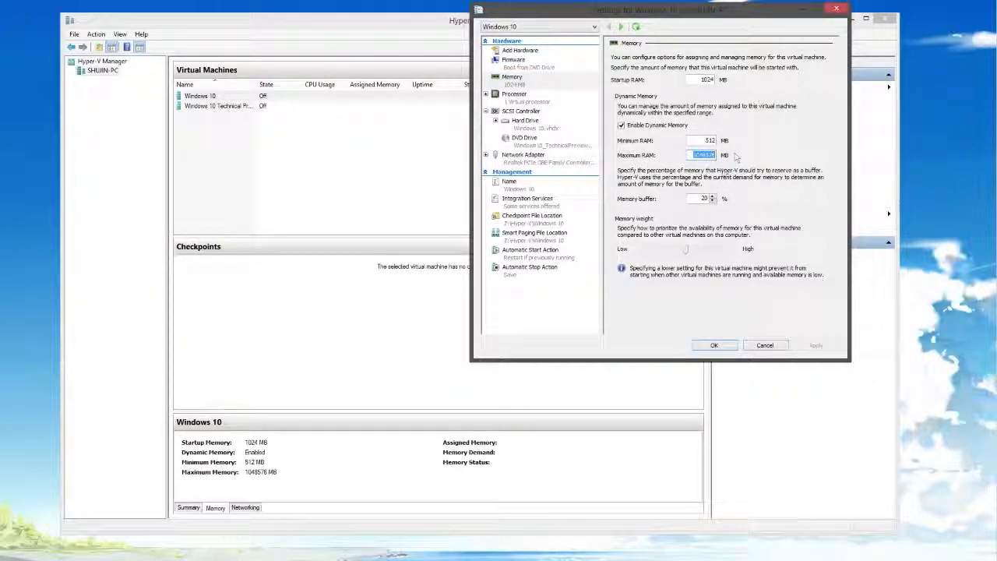
{"action": "type", "text": "9"}
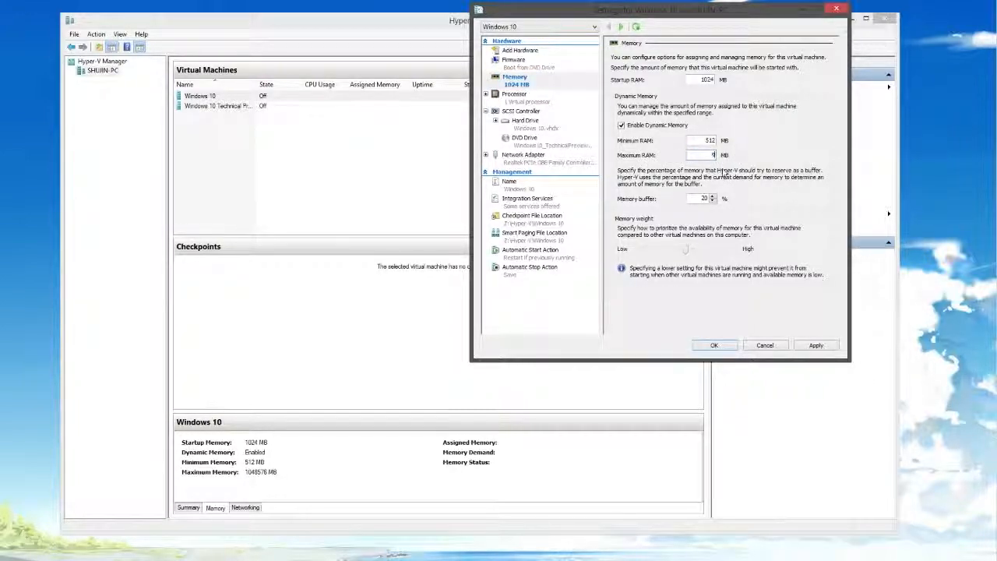
{"action": "key", "text": "BackSpace"}
{"action": "type", "text": "8192"}
{"action": "double_click", "coordinate": [705, 141]}
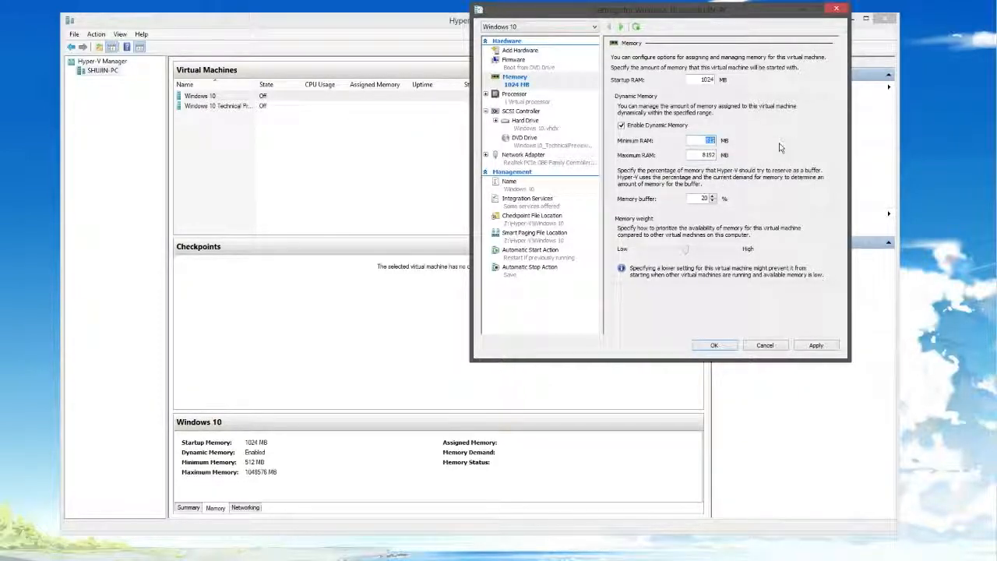
{"action": "type", "text": "1024"}
{"action": "mouse_move", "coordinate": [688, 257]}
{"action": "left_mouse_down"}
{"action": "mouse_move", "coordinate": [719, 257]}
{"action": "mouse_move", "coordinate": [689, 258]}
{"action": "left_mouse_up"}
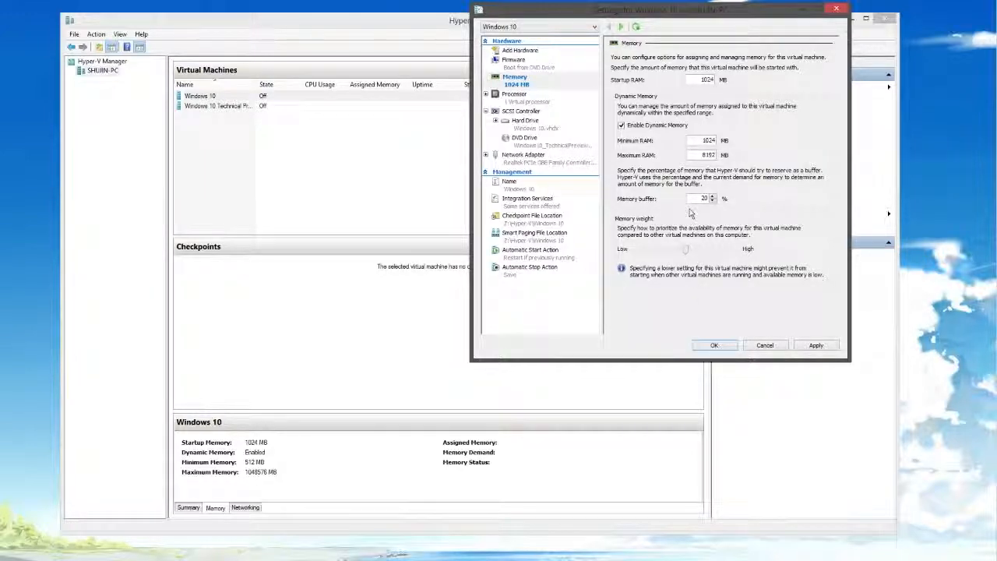
Step: Set the number of virtual processors for the Windows 10 virtual machine to 2
{"action": "left_click", "coordinate": [428, 26]}
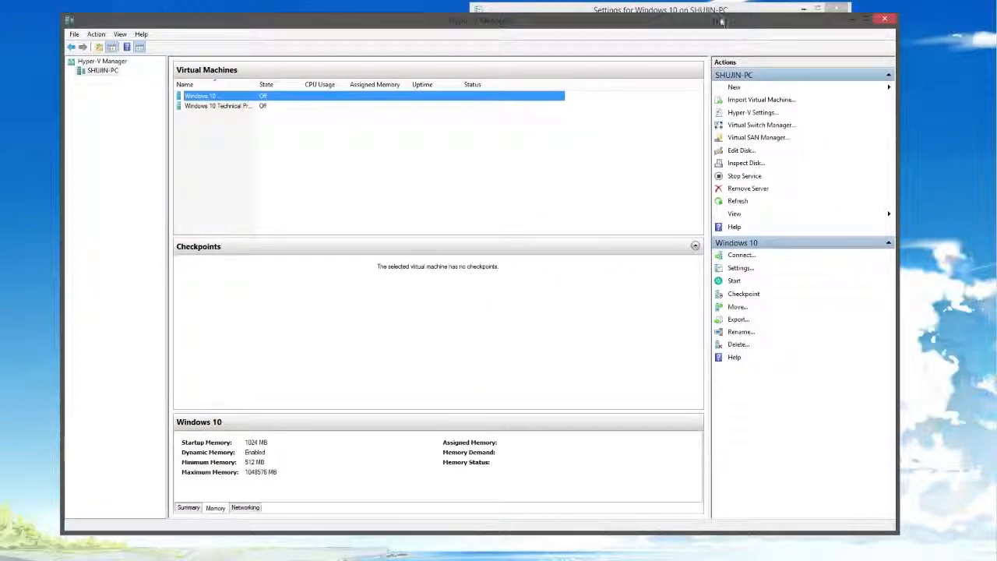
{"action": "left_click", "coordinate": [724, 13]}
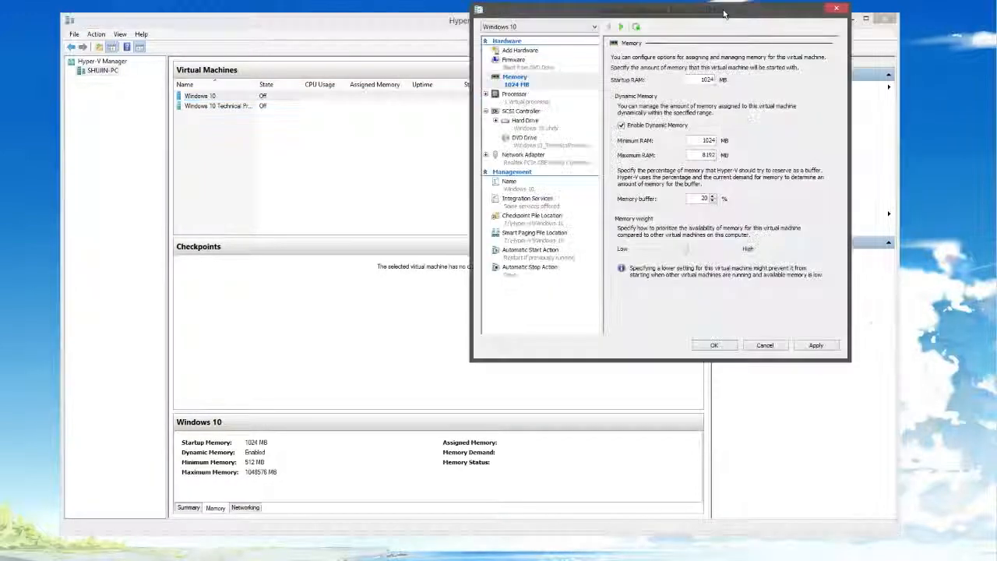
{"action": "left_click", "coordinate": [521, 104]}
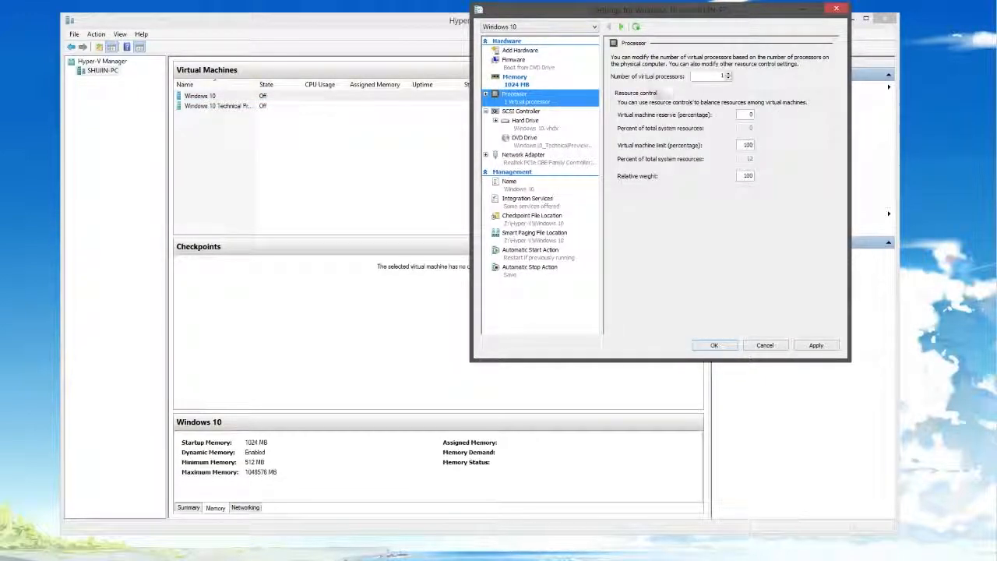
{"action": "left_click", "coordinate": [727, 74]}
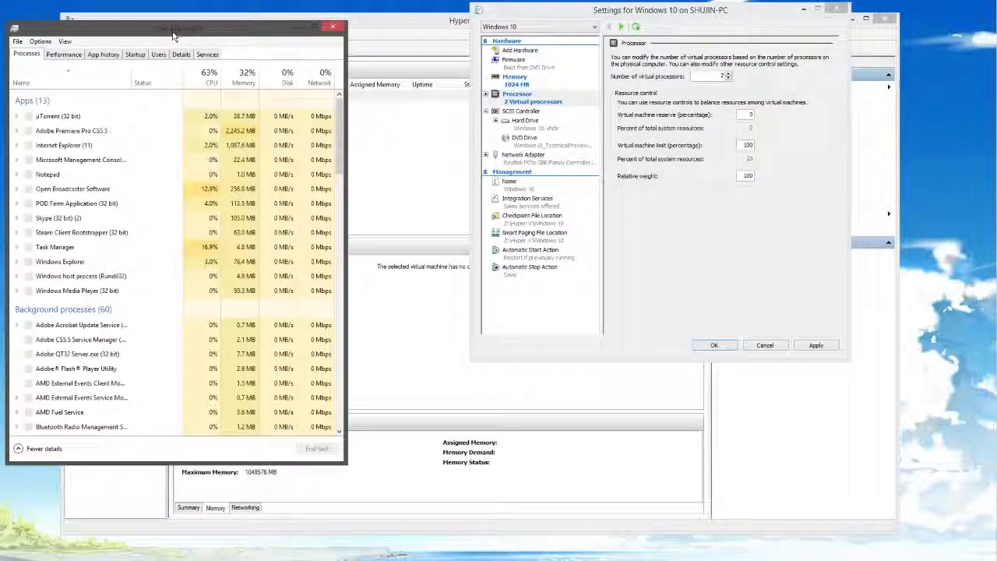
Step: Compare the overall and per-logical-processor CPU graphs in Task Manager, and check the virtual machine's relative weight setting
{"action": "left_click", "coordinate": [70, 56]}
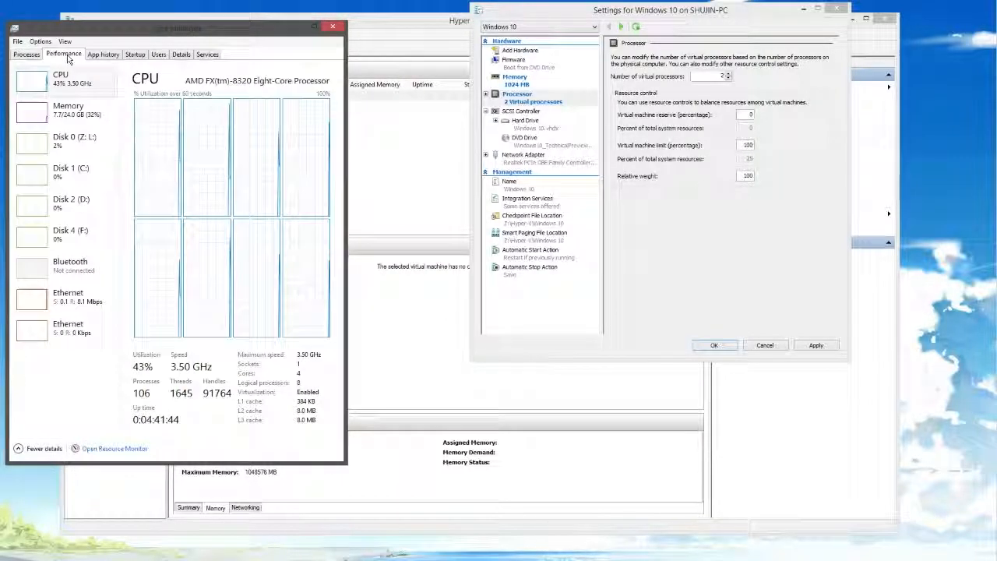
{"action": "right_click", "coordinate": [251, 151]}
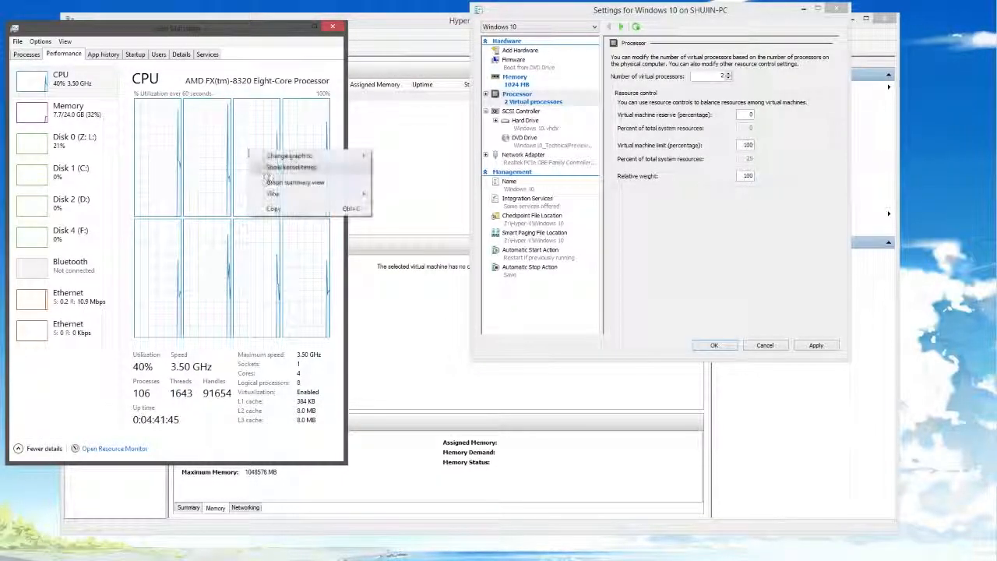
{"action": "left_click", "coordinate": [194, 155]}
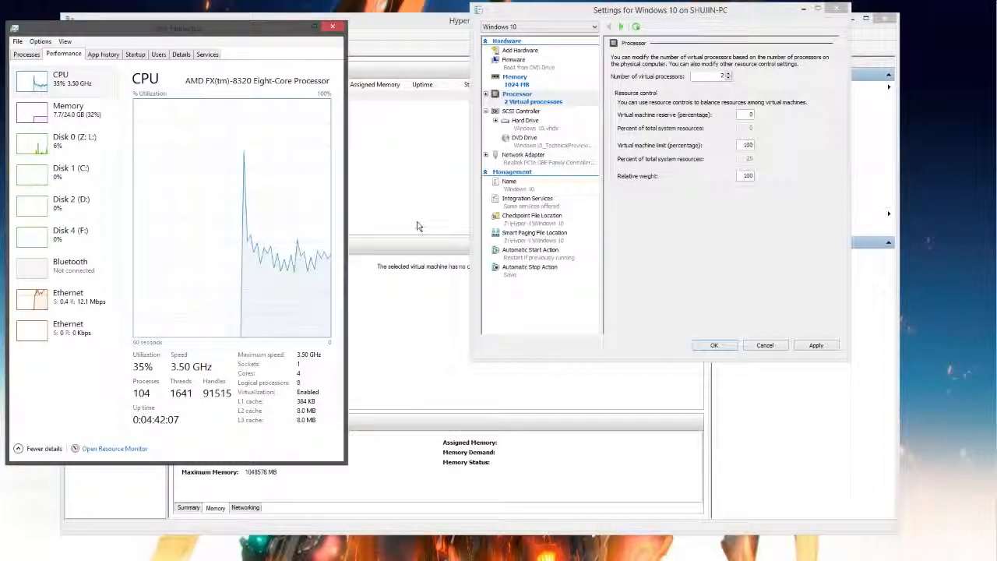
{"action": "right_click", "coordinate": [260, 217]}
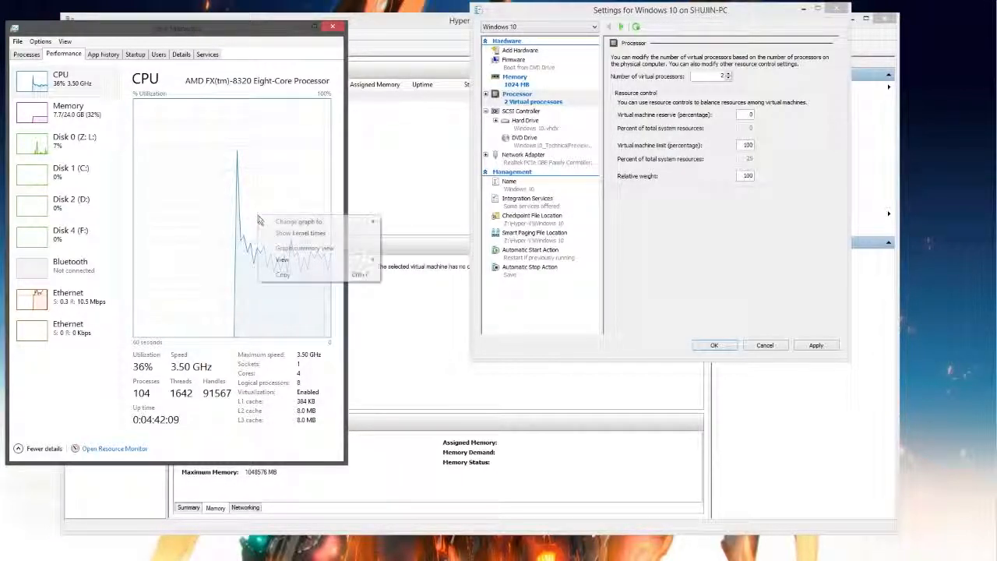
{"action": "mouse_move", "coordinate": [335, 222]}
{"action": "left_click", "coordinate": [236, 236]}
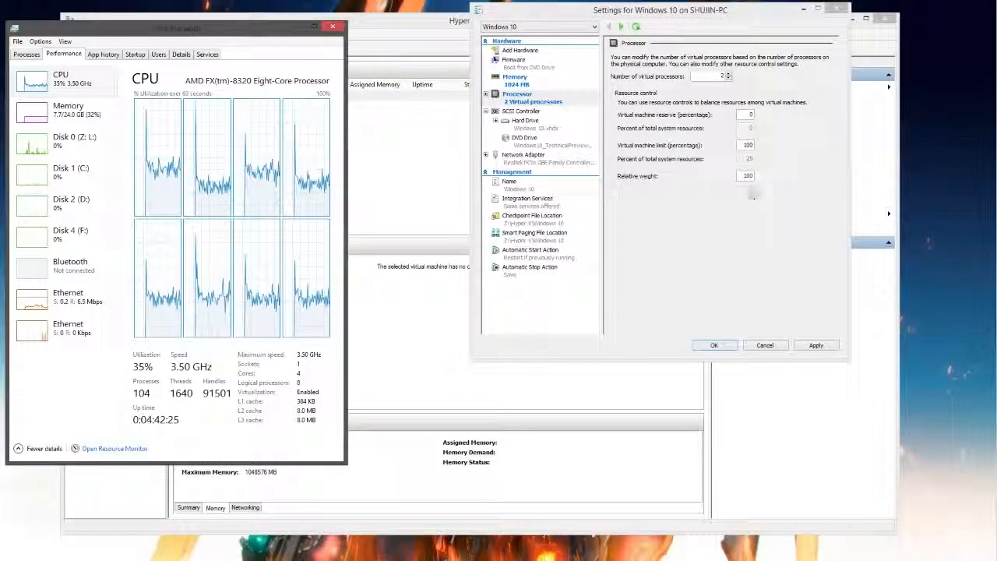
{"action": "double_click", "coordinate": [746, 175]}
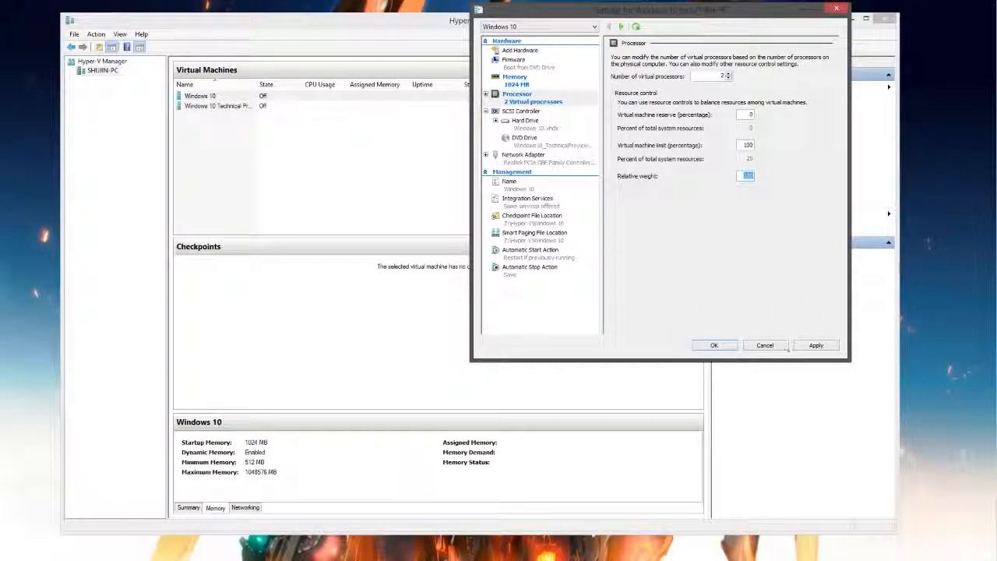
Step: Review the SCSI controller settings and the drive types that can be added to it
{"action": "left_click", "coordinate": [550, 129]}
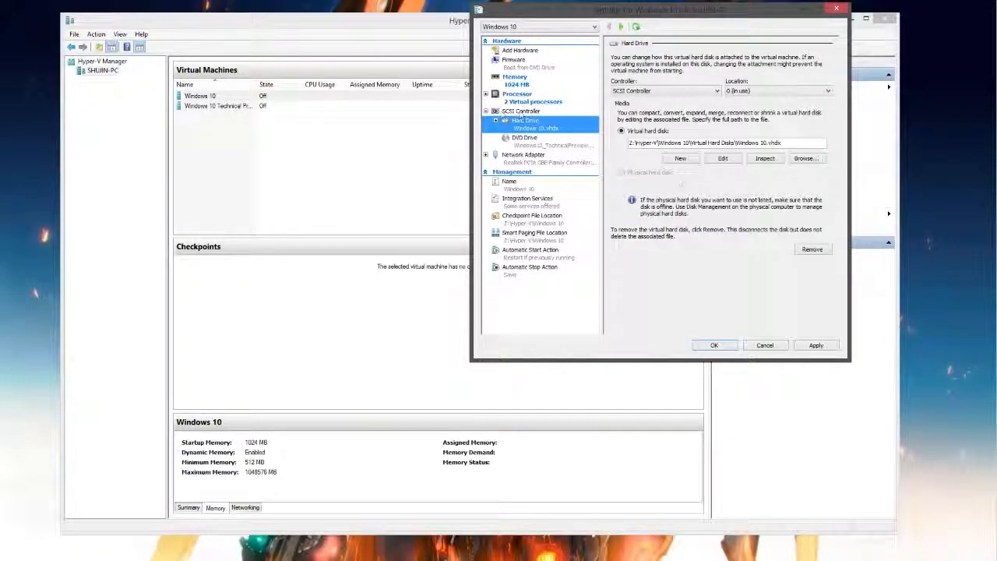
{"action": "left_click", "coordinate": [529, 114]}
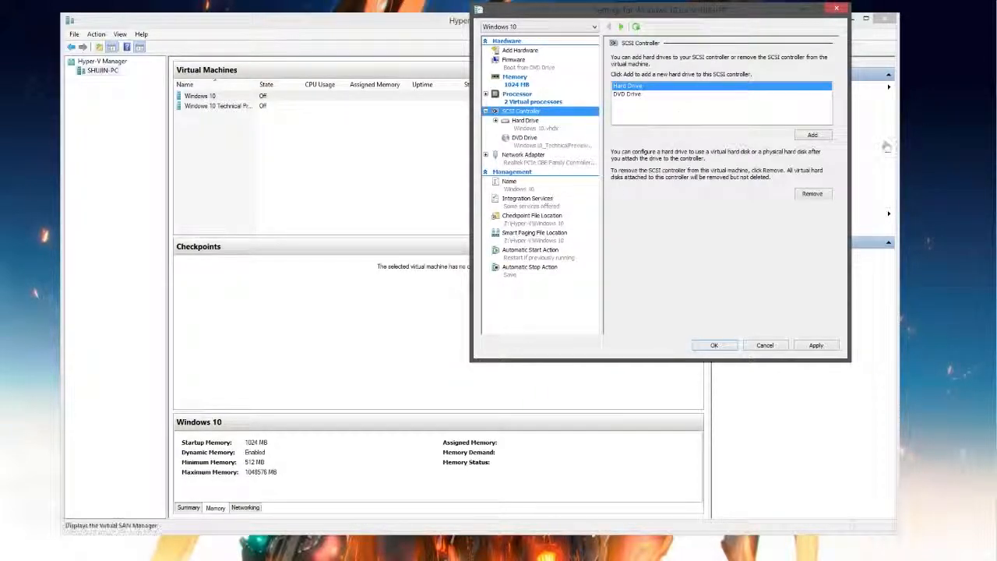
{"action": "left_click", "coordinate": [612, 95]}
{"action": "left_click", "coordinate": [632, 88]}
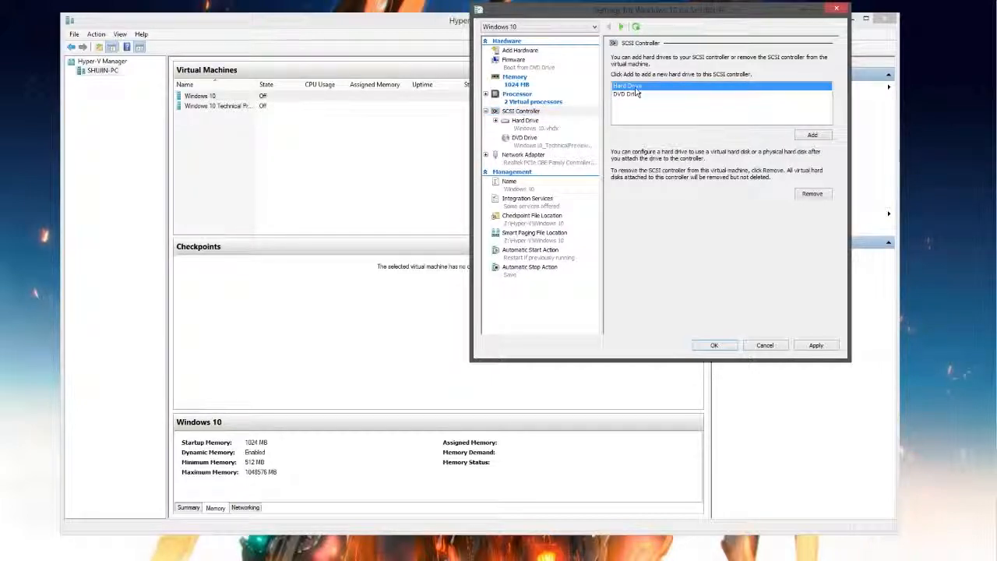
Step: Look through the location options for the virtual hard drive on the SCSI controller, keeping location 0
{"action": "left_click", "coordinate": [521, 124]}
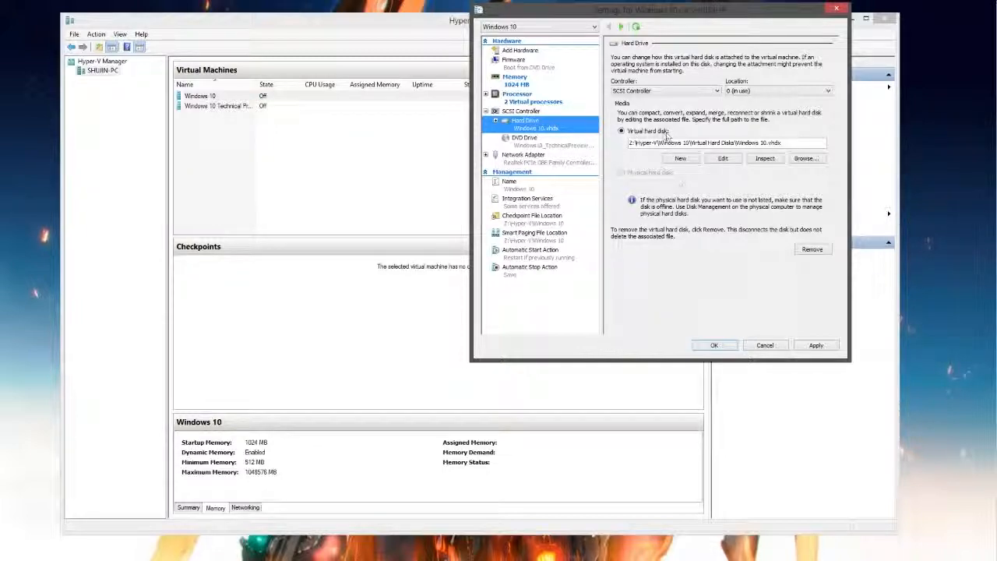
{"action": "left_click", "coordinate": [752, 92]}
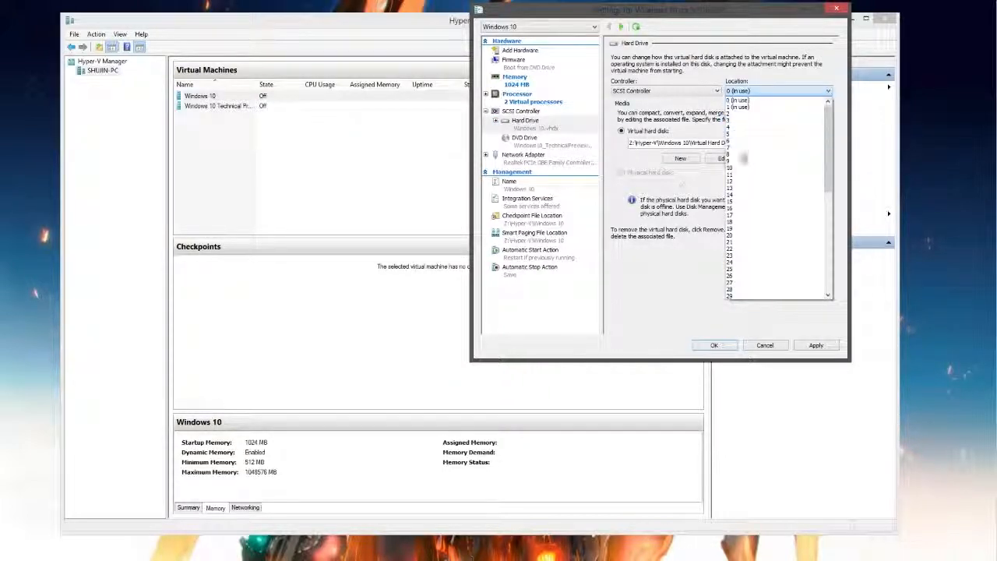
{"action": "scroll", "coordinate": [763, 246], "scroll_direction": "down", "scroll_amount": 10}
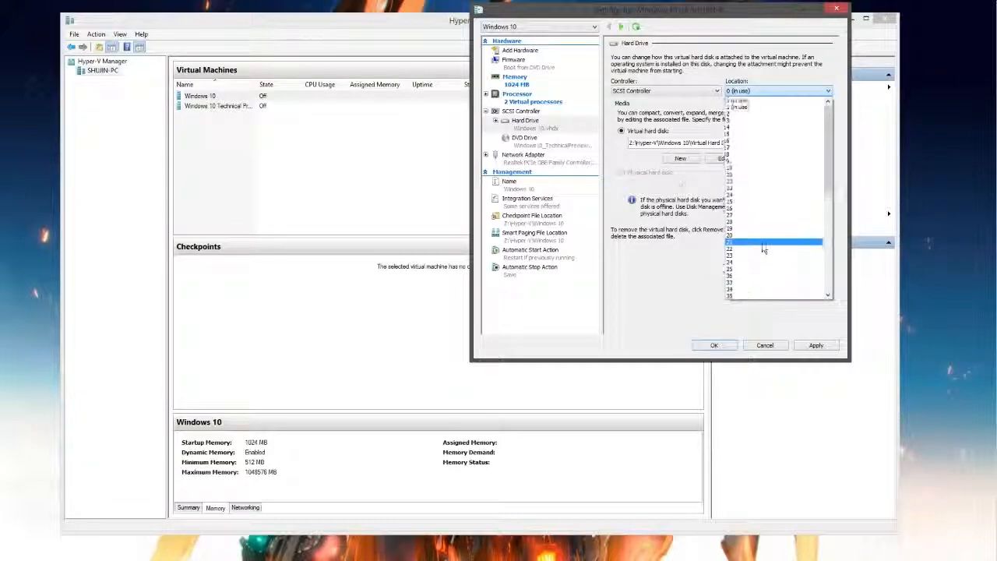
{"action": "scroll", "coordinate": [749, 266], "scroll_direction": "up", "scroll_amount": 10}
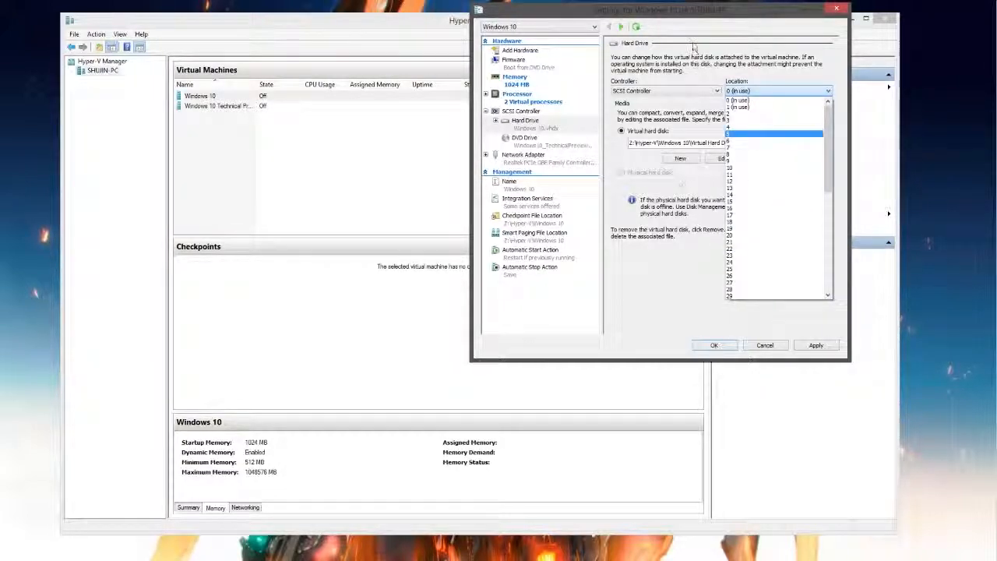
{"action": "left_click", "coordinate": [740, 102]}
Step: Preview the compact, convert and expand actions for editing the Windows 10.vhdx virtual hard disk, and cancel the wizard
{"action": "left_click", "coordinate": [724, 159]}
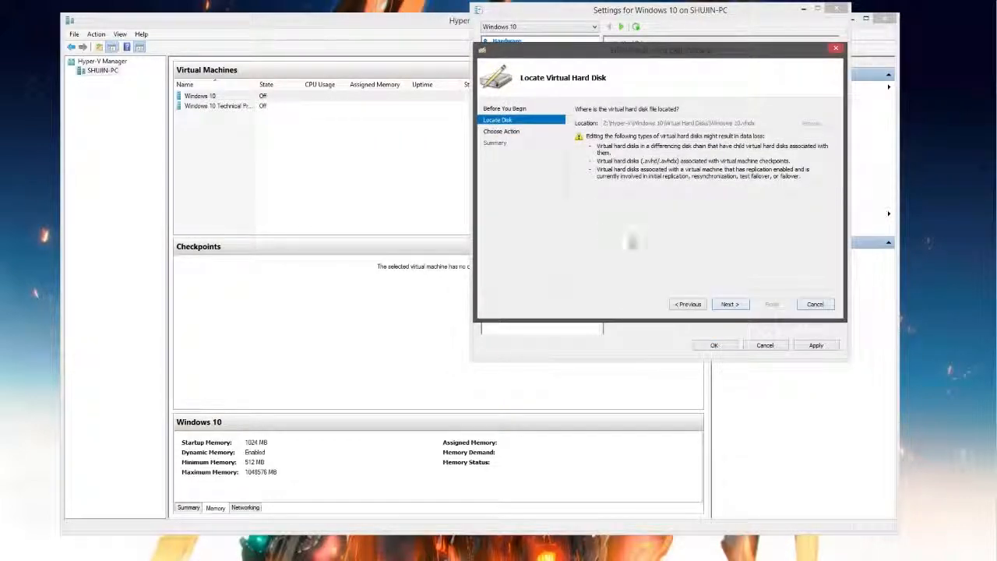
{"action": "left_click", "coordinate": [728, 305]}
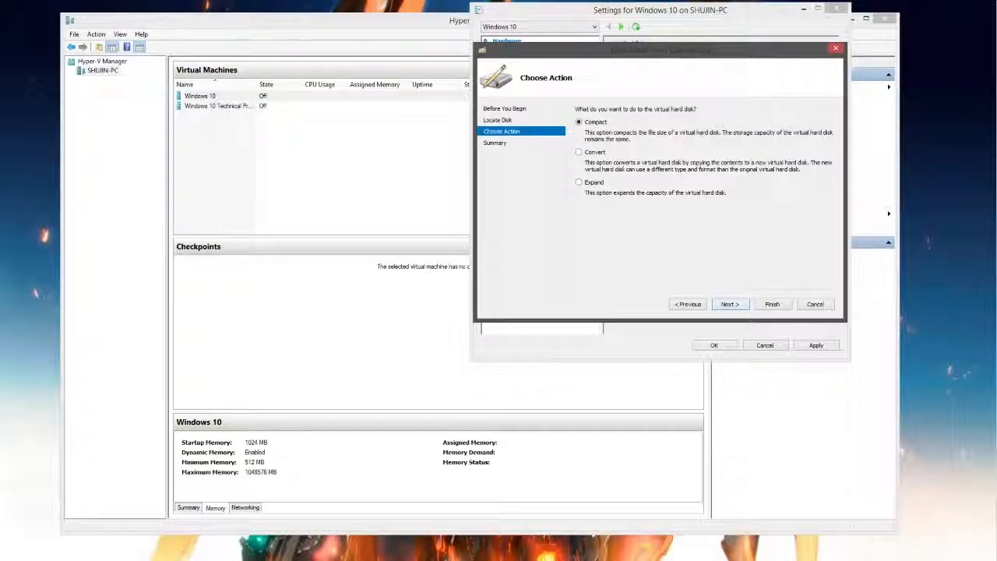
{"action": "left_click", "coordinate": [789, 305]}
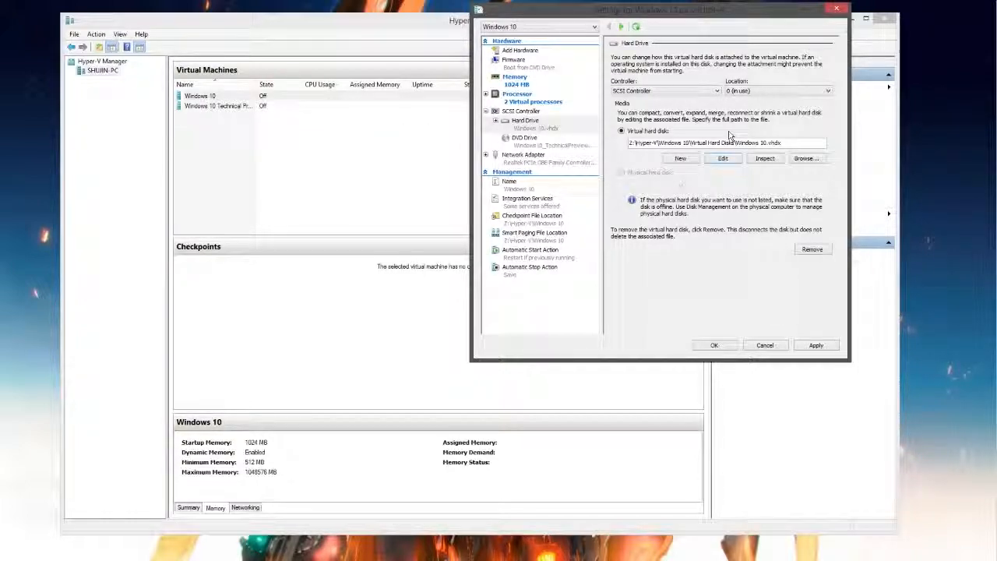
Step: Inspect the properties of the Windows 10.vhdx virtual hard disk, including its current and maximum size
{"action": "left_click", "coordinate": [768, 160]}
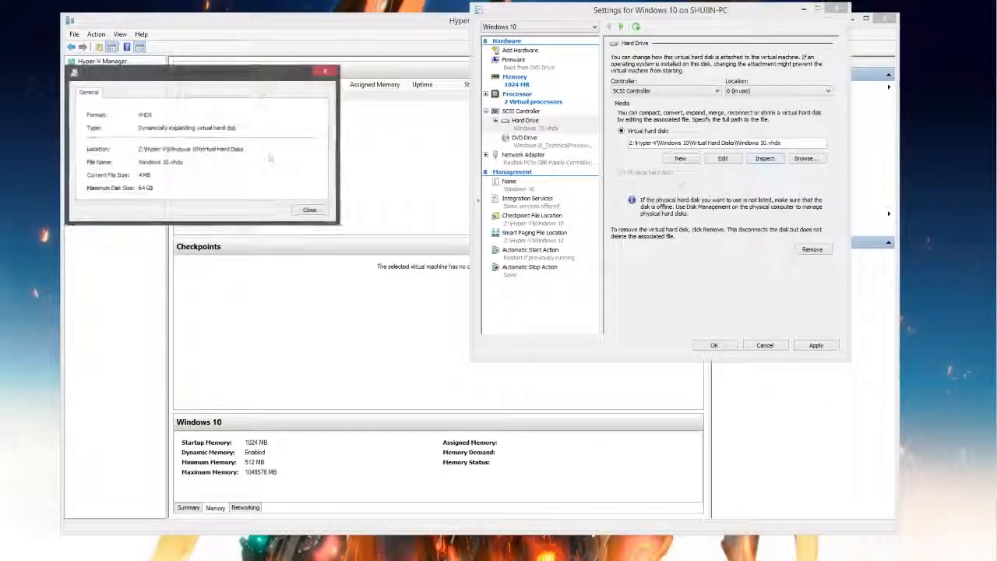
{"action": "left_click_drag", "start_coordinate": [203, 82], "coordinate": [580, 131]}
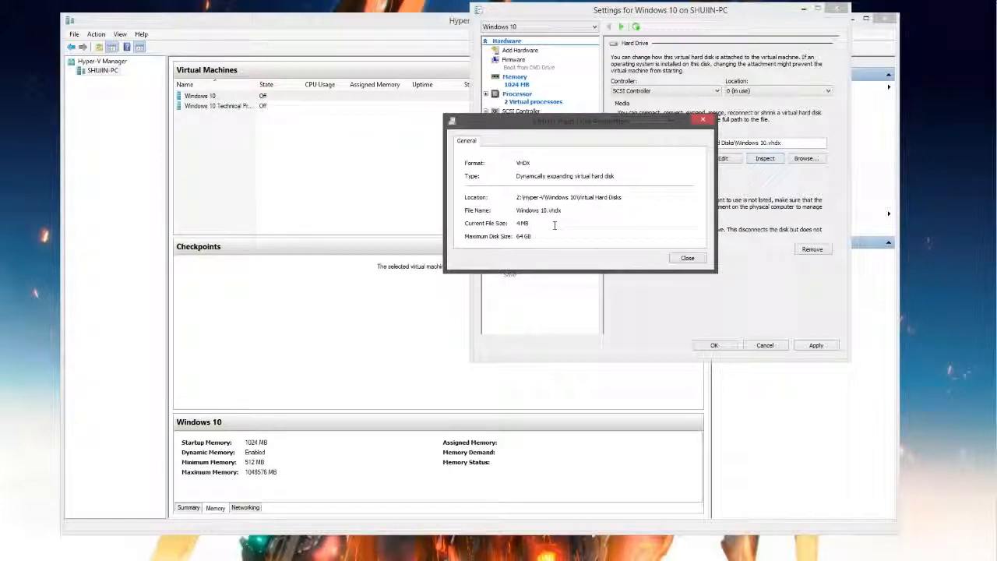
{"action": "left_click_drag", "start_coordinate": [518, 235], "coordinate": [587, 236]}
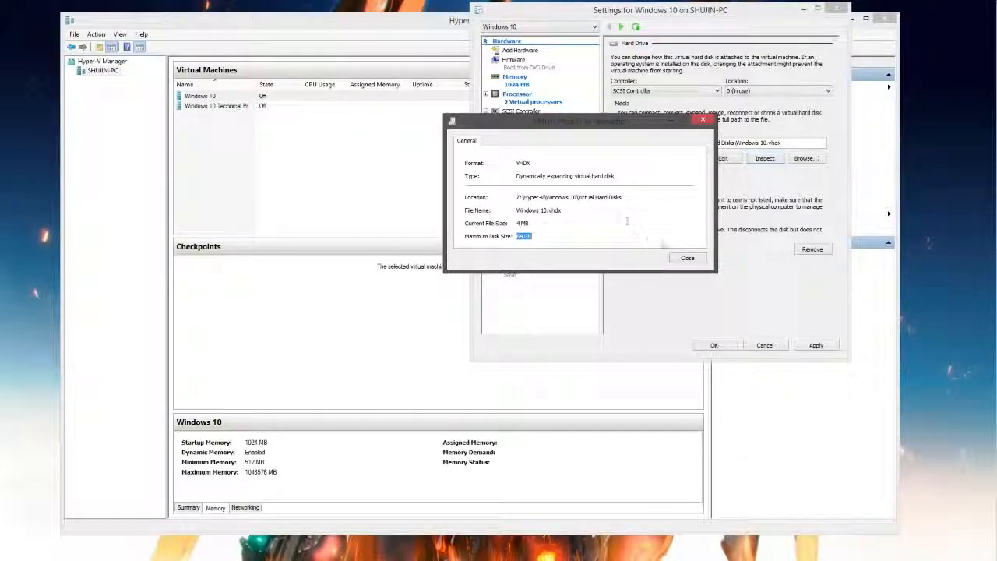
{"action": "left_click", "coordinate": [687, 258]}
Step: Try the DVD drive with its media set to None, and return it to the Windows 10 image file
{"action": "left_click", "coordinate": [524, 138]}
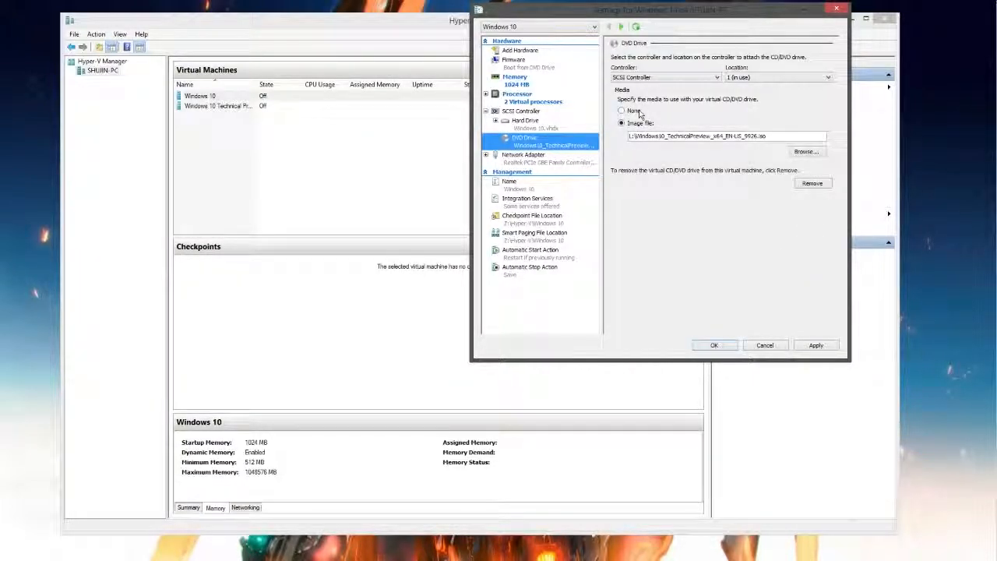
{"action": "left_click", "coordinate": [631, 110]}
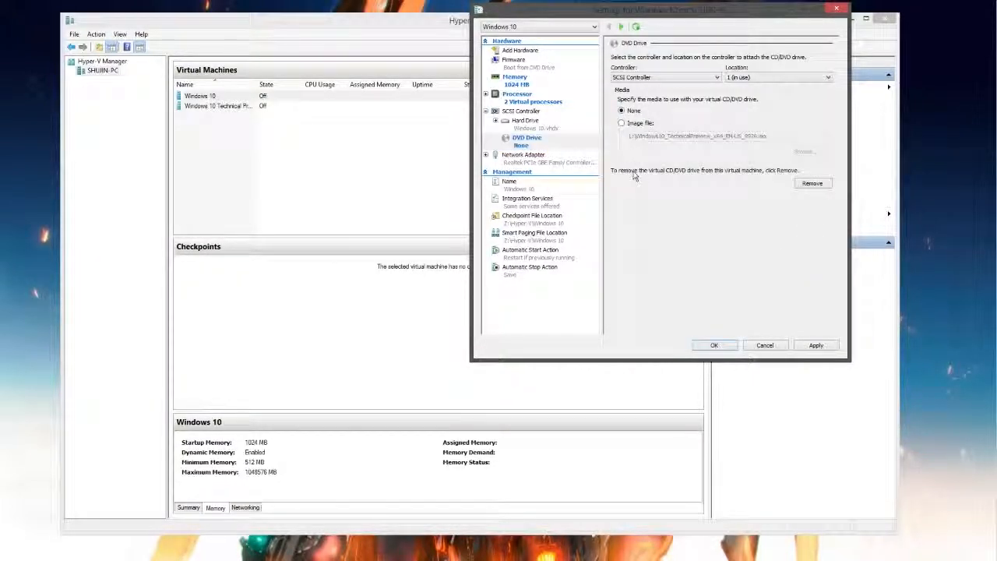
{"action": "left_click", "coordinate": [635, 123]}
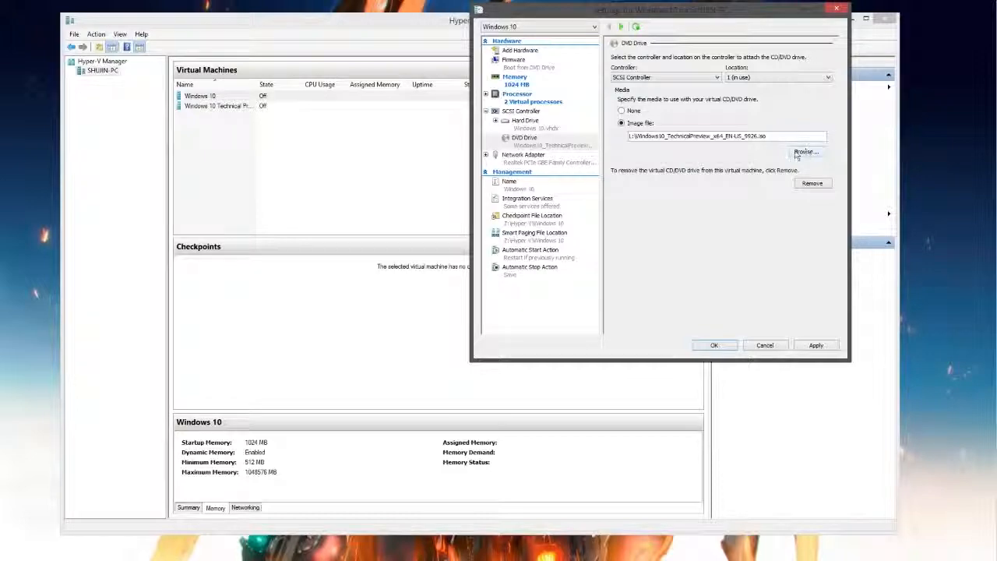
Step: Review the network adapter configuration and the integration services offered to the virtual machine
{"action": "left_click", "coordinate": [561, 158]}
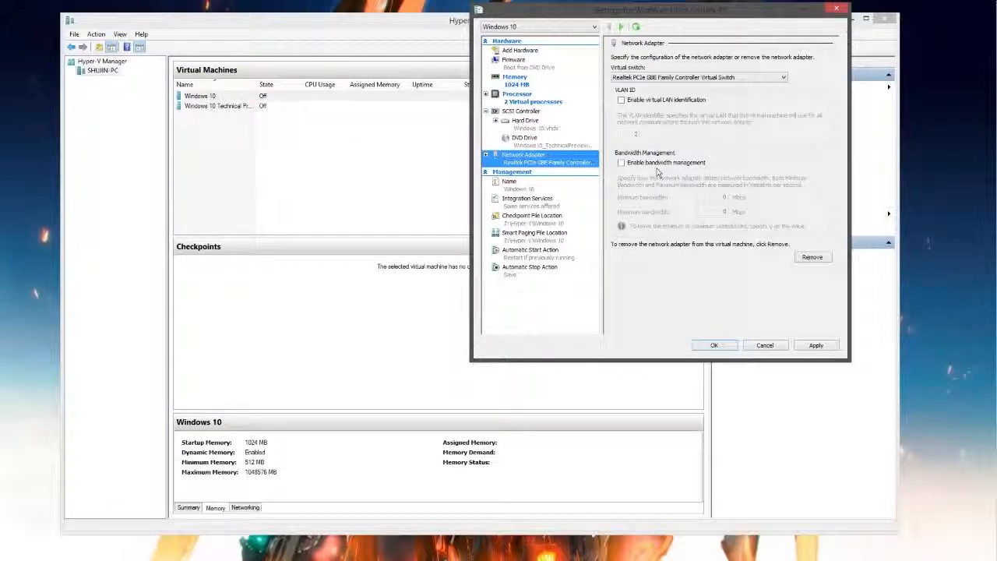
{"action": "left_click", "coordinate": [527, 200]}
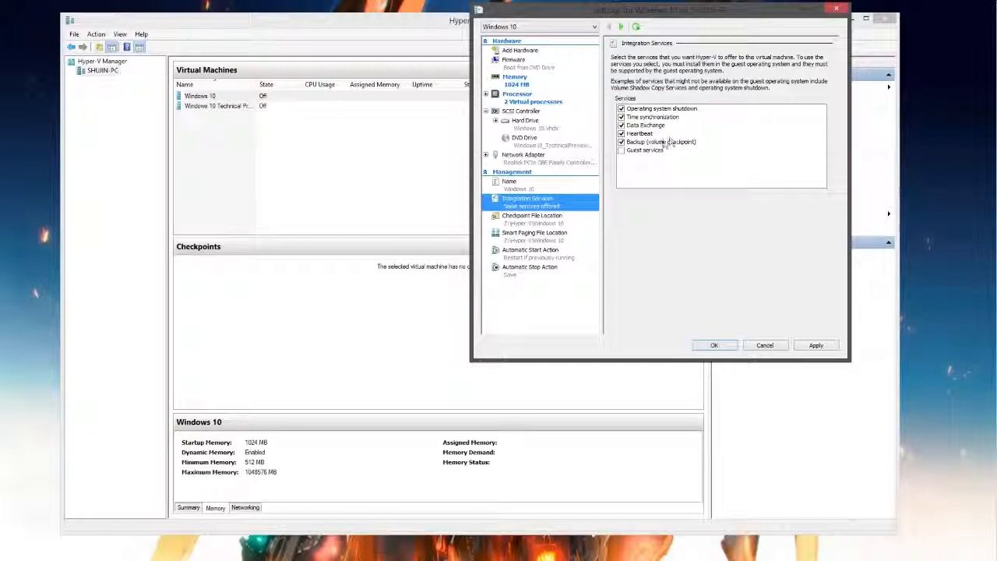
Step: Review the virtual machine's name and notes, checkpoint file location and Smart Paging file location settings
{"action": "left_click", "coordinate": [527, 185]}
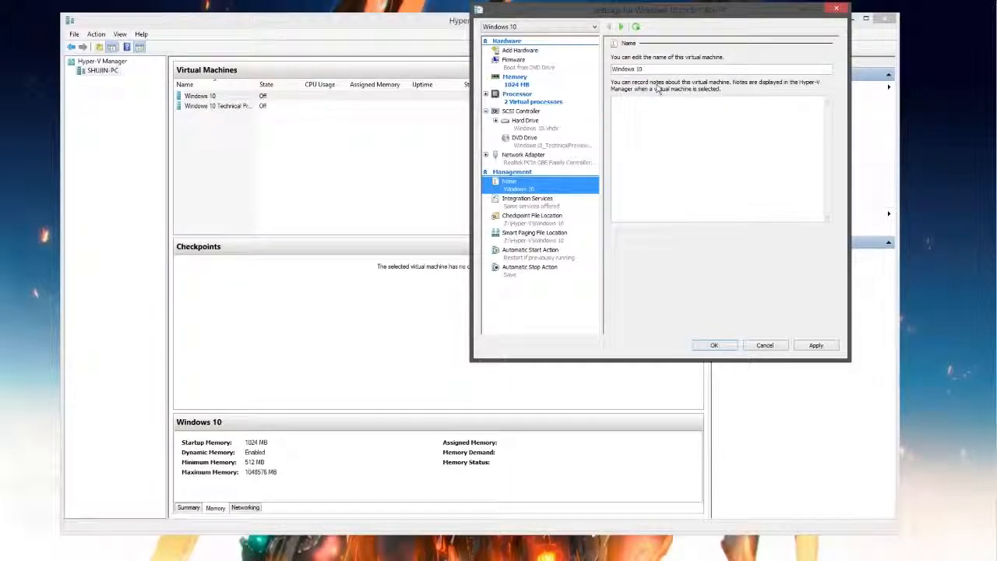
{"action": "left_click", "coordinate": [662, 127]}
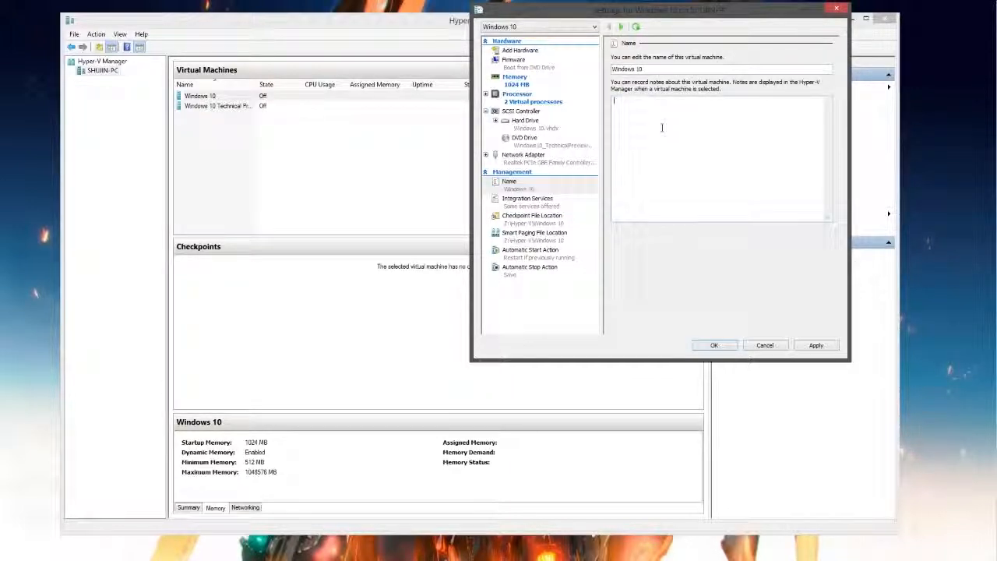
{"action": "left_click", "coordinate": [550, 222]}
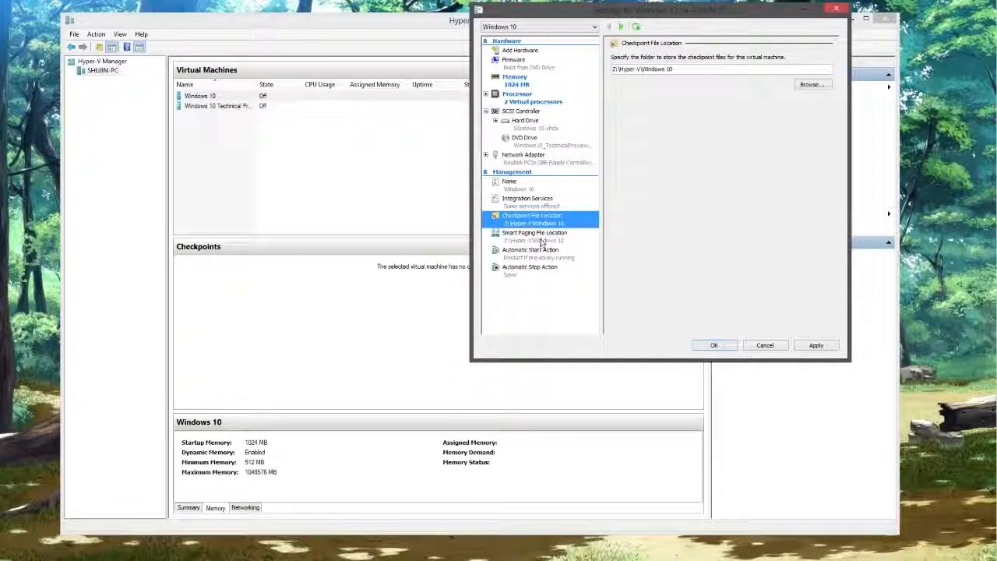
{"action": "left_click", "coordinate": [542, 236]}
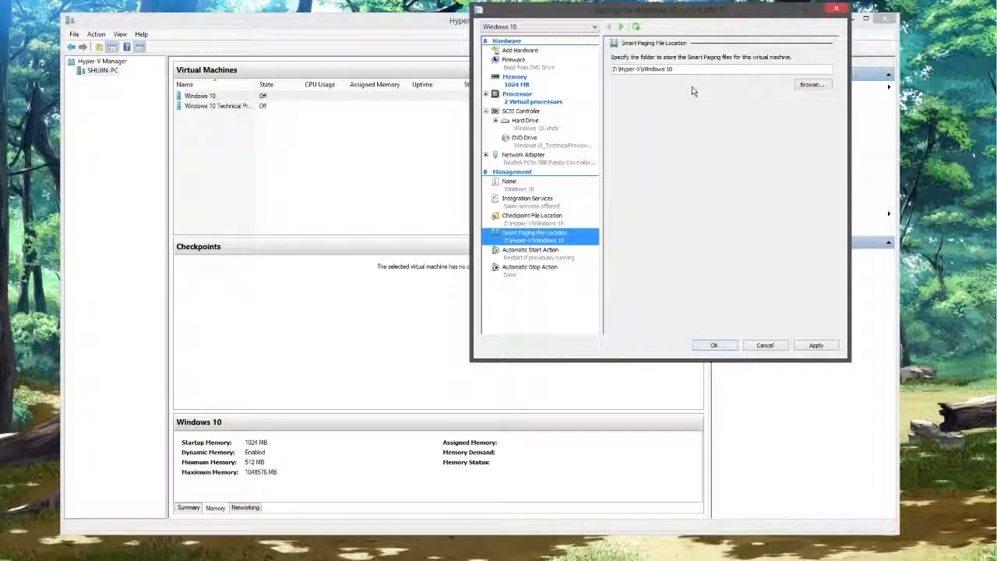
Step: Try the automatic start action Nothing, and return it to automatically starting if it was running when the service stopped
{"action": "left_click", "coordinate": [555, 254]}
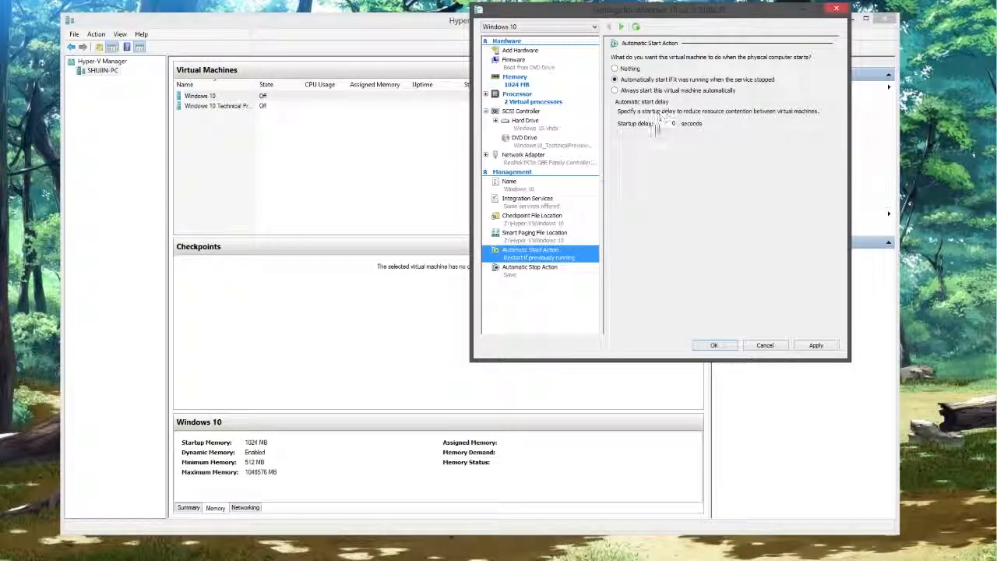
{"action": "left_click", "coordinate": [643, 69]}
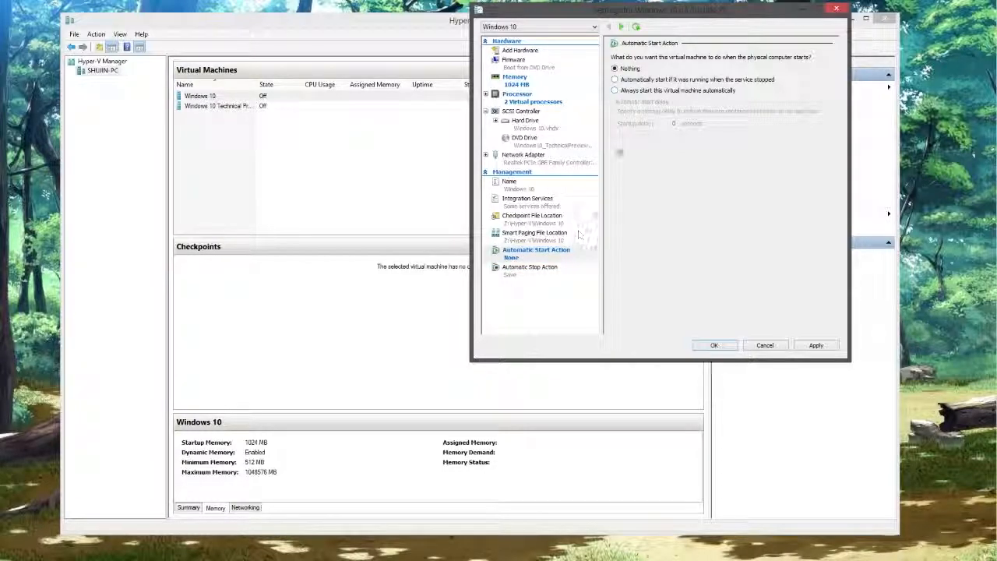
{"action": "left_click", "coordinate": [615, 80]}
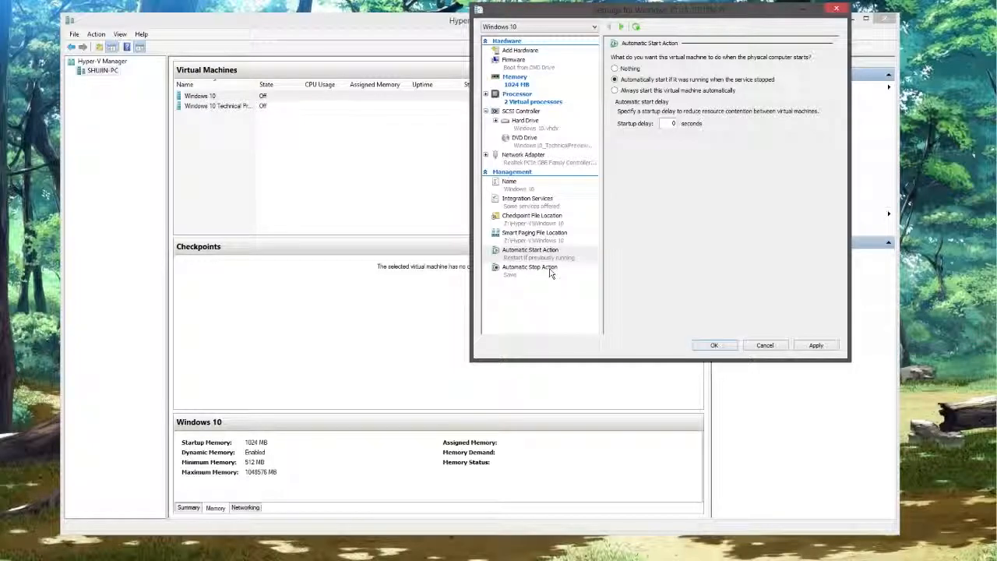
Step: Review the automatic stop action options, and apply and save the Windows 10 virtual machine's settings
{"action": "left_click", "coordinate": [550, 269]}
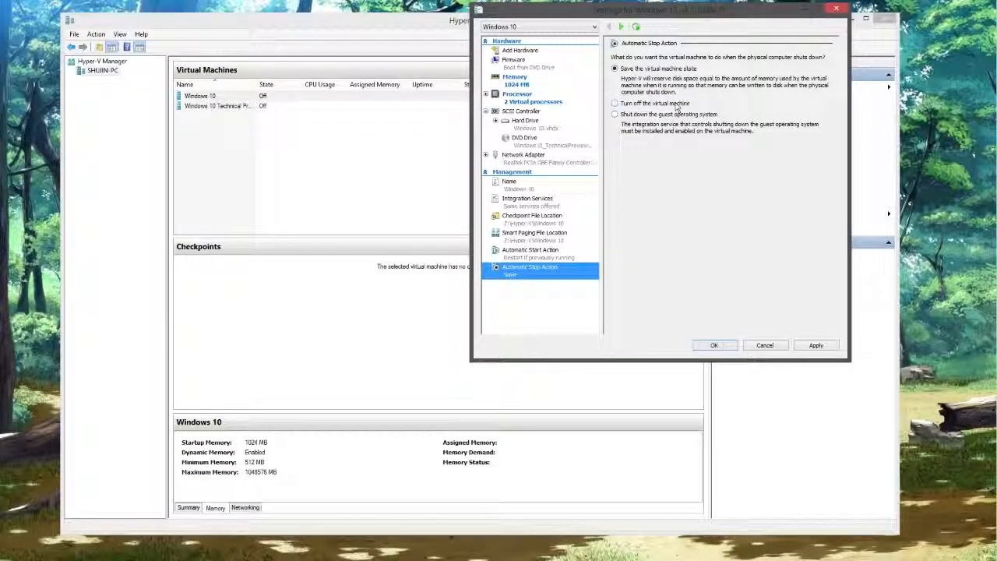
{"action": "left_click", "coordinate": [814, 345]}
{"action": "left_click", "coordinate": [713, 346]}
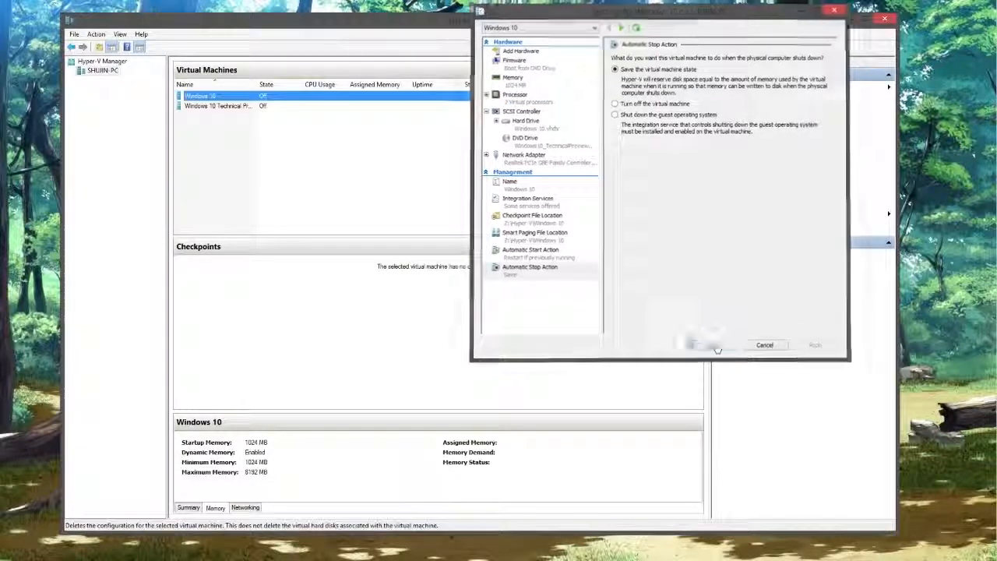
Step: Connect to the Windows 10 virtual machine and move its connection window near the top of the desktop
{"action": "right_click", "coordinate": [197, 99]}
{"action": "left_click", "coordinate": [224, 103]}
{"action": "left_click_drag", "start_coordinate": [334, 72], "coordinate": [359, 25]}
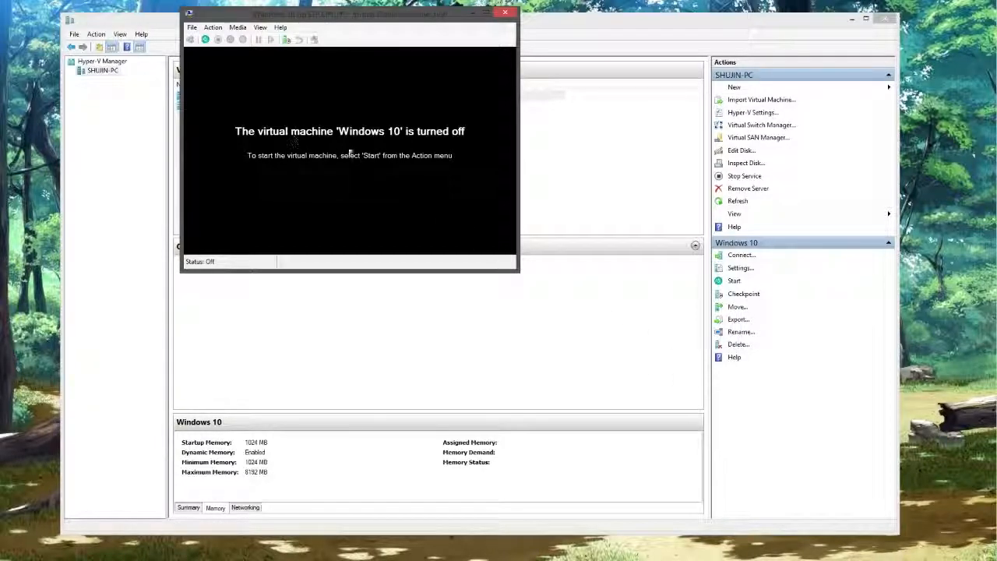
Step: Examine the actions available for the turned-off virtual machine, and briefly open its settings from the connection window
{"action": "left_click", "coordinate": [212, 28]}
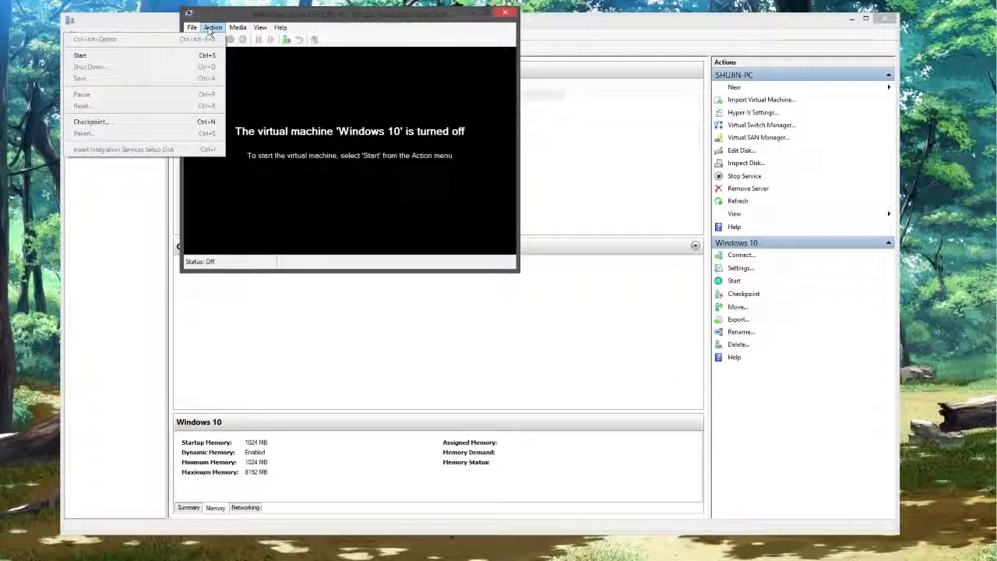
{"action": "mouse_move", "coordinate": [195, 31]}
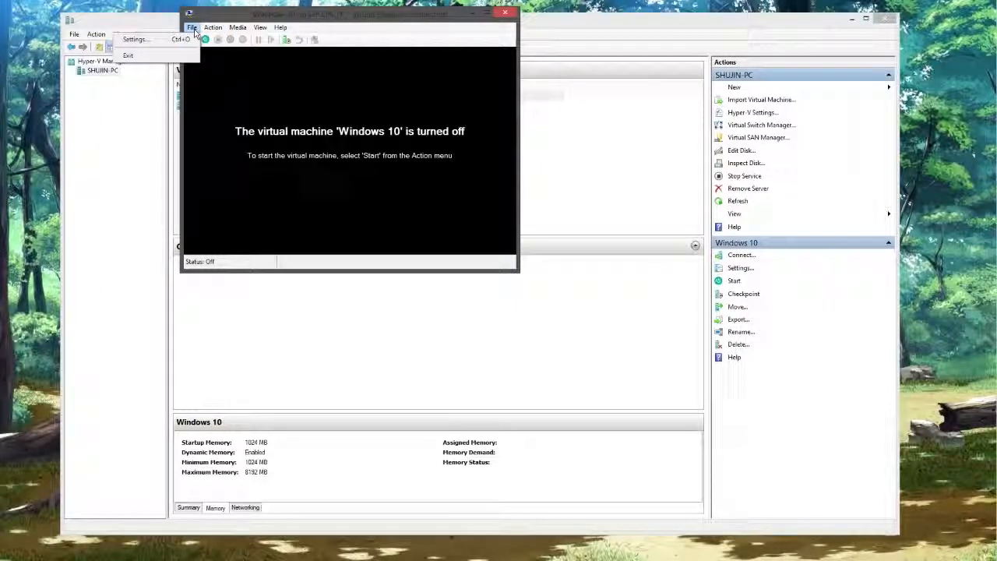
{"action": "left_click", "coordinate": [186, 41]}
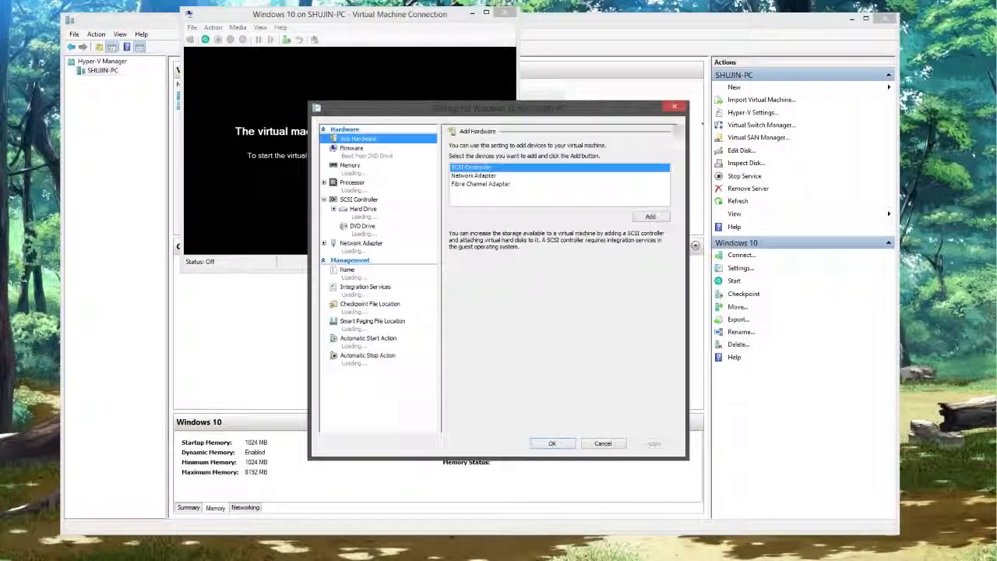
{"action": "left_click", "coordinate": [675, 107]}
{"action": "left_click", "coordinate": [213, 27]}
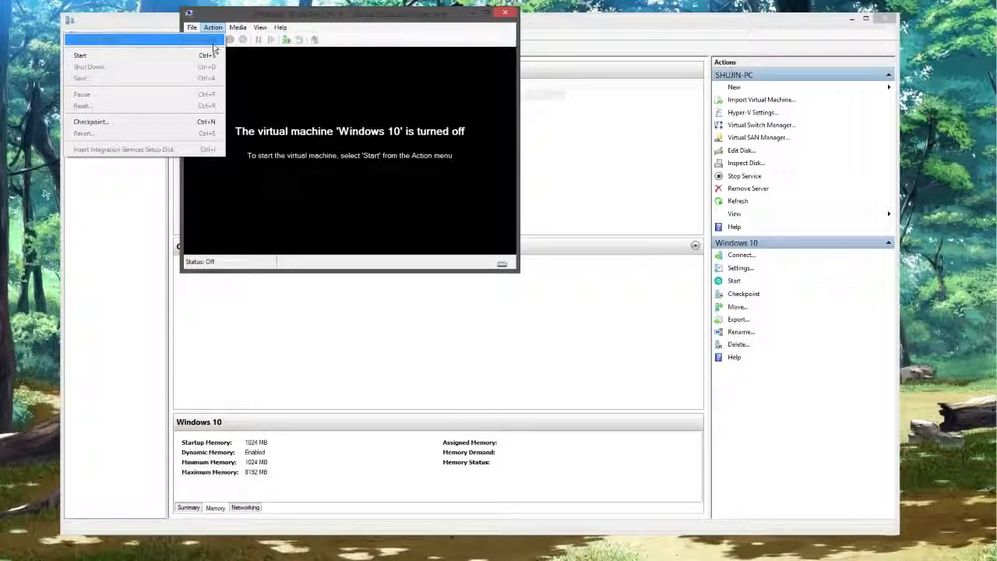
{"action": "key", "text": "Escape"}
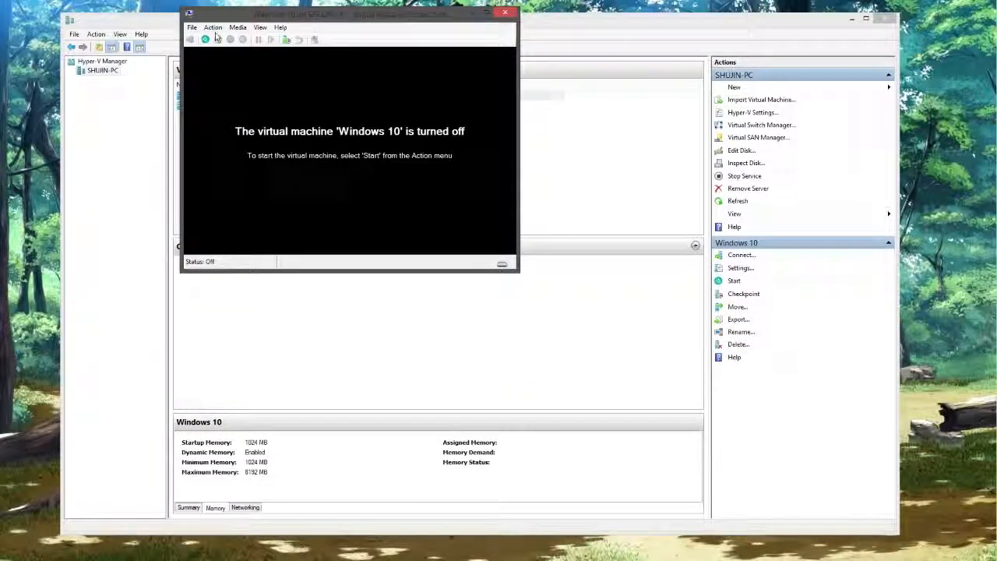
{"action": "left_click", "coordinate": [211, 28]}
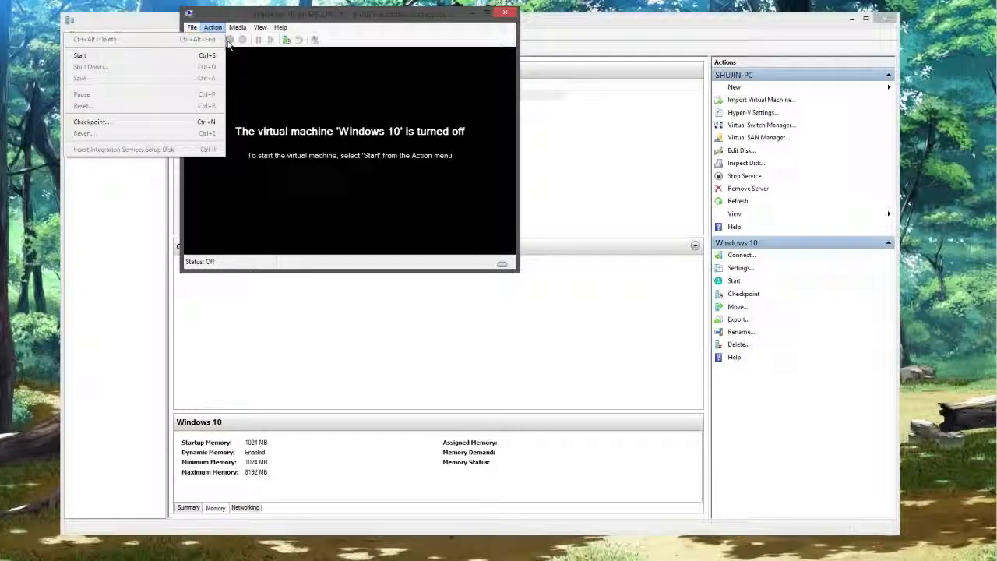
{"action": "left_click", "coordinate": [318, 78]}
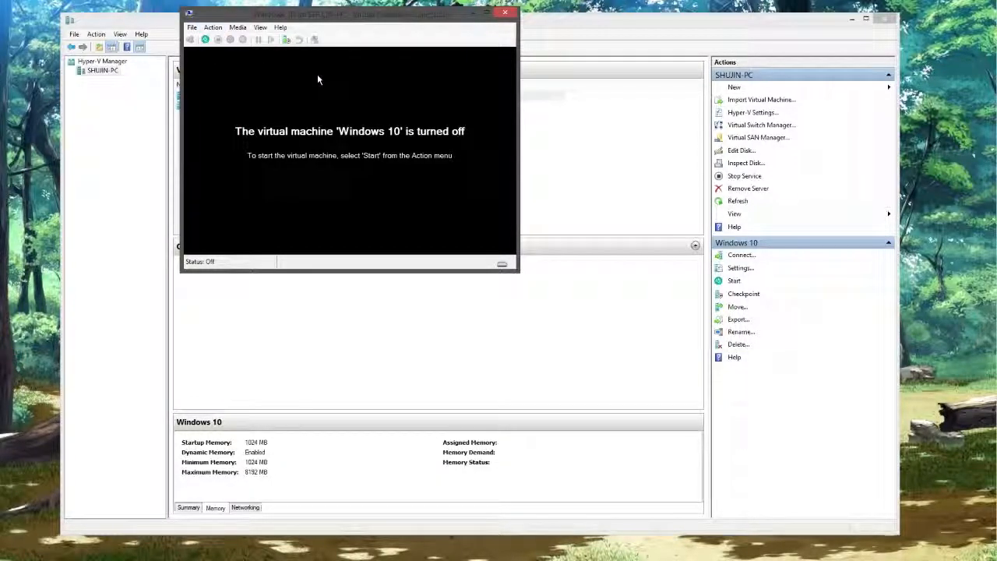
Step: Review the virtual machine's integration services from the connection window, and cancel the settings without changes
{"action": "left_click", "coordinate": [208, 28]}
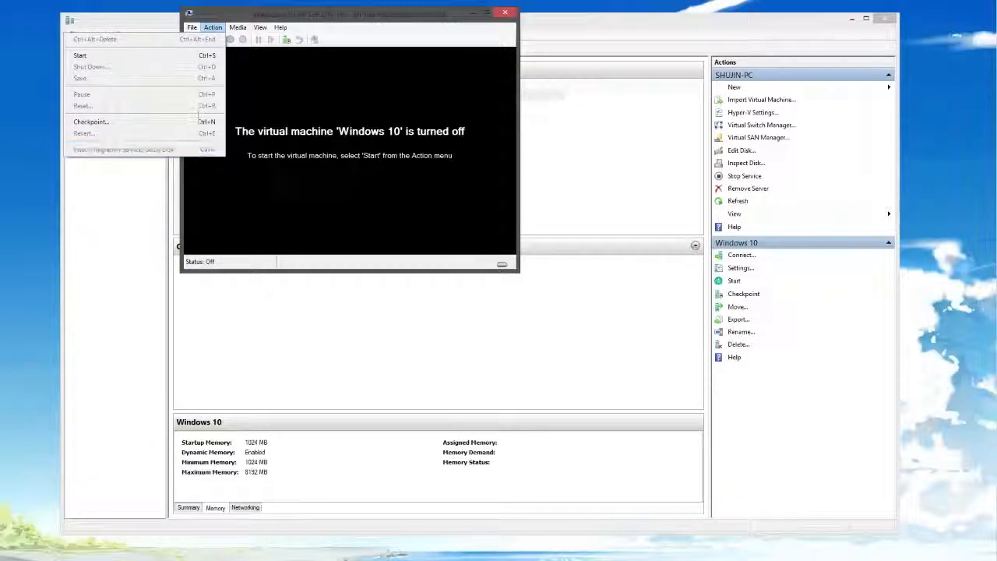
{"action": "mouse_move", "coordinate": [193, 28]}
{"action": "left_click", "coordinate": [170, 43]}
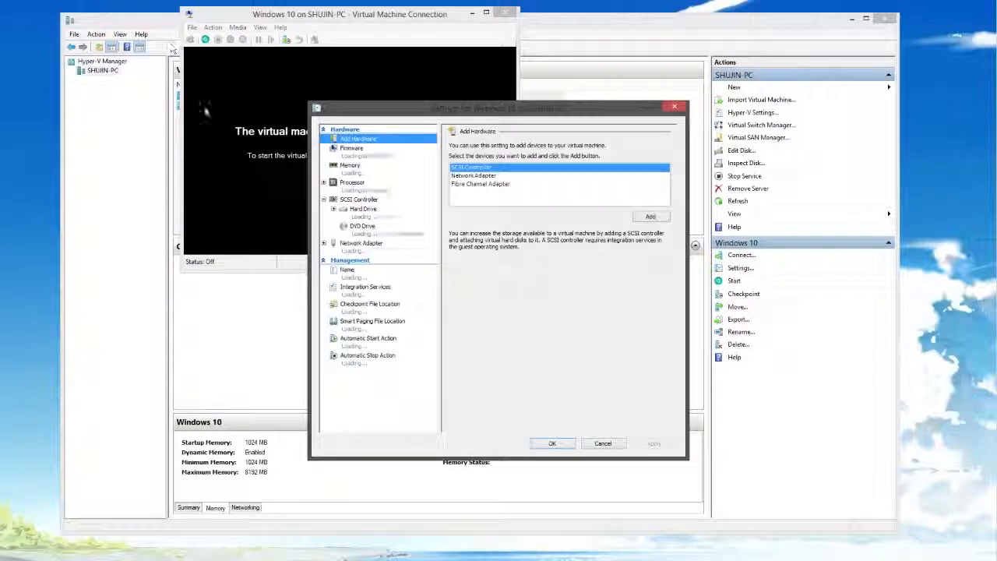
{"action": "left_click", "coordinate": [343, 290]}
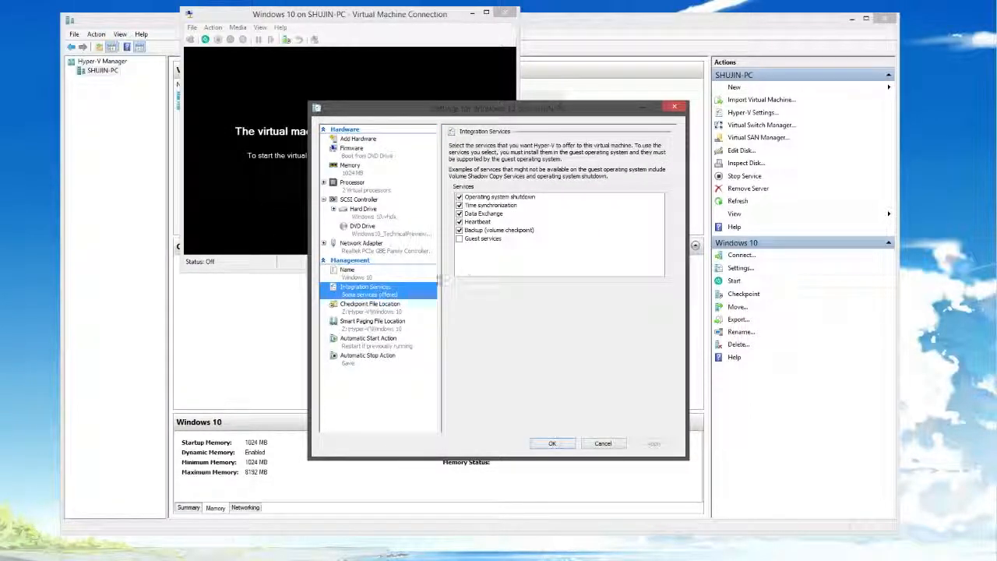
{"action": "left_click", "coordinate": [483, 198]}
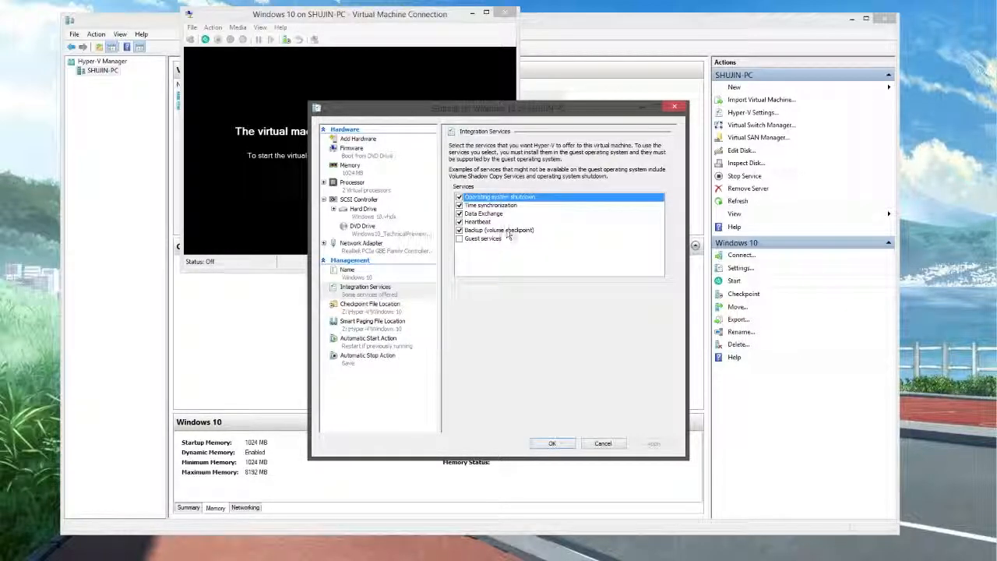
{"action": "left_click", "coordinate": [604, 443]}
Step: Eject the Windows 10 ISO from the virtual DVD drive and insert a disk image again
{"action": "left_click", "coordinate": [238, 27]}
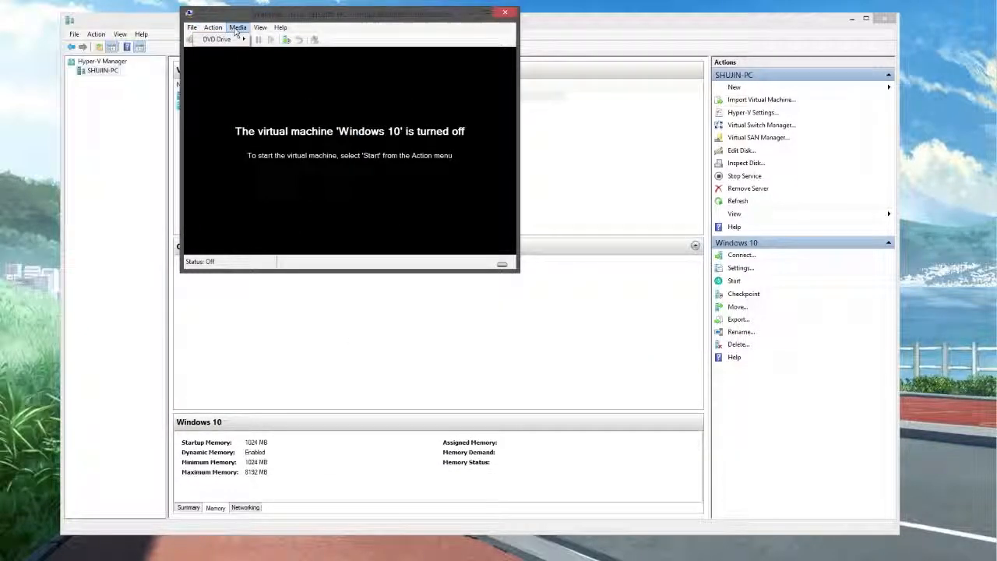
{"action": "mouse_move", "coordinate": [228, 41]}
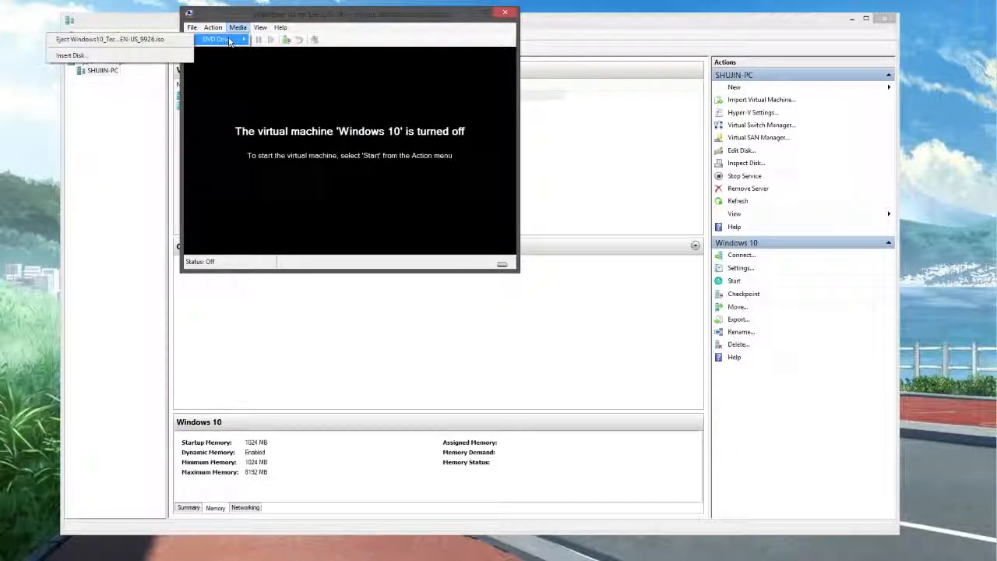
{"action": "left_click", "coordinate": [134, 39]}
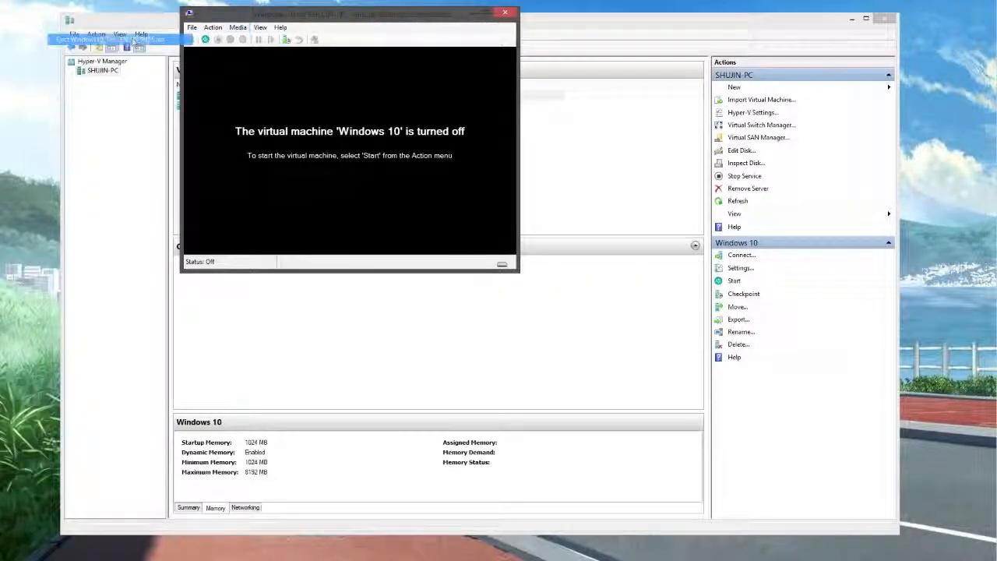
{"action": "left_click", "coordinate": [238, 28]}
{"action": "mouse_move", "coordinate": [230, 41]}
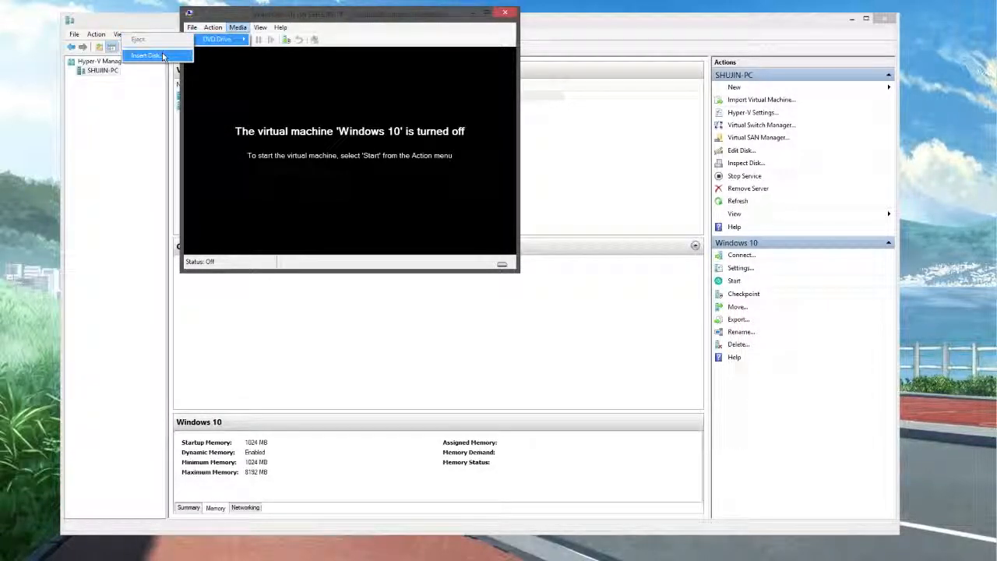
{"action": "left_click", "coordinate": [167, 57]}
{"action": "double_click", "coordinate": [335, 214]}
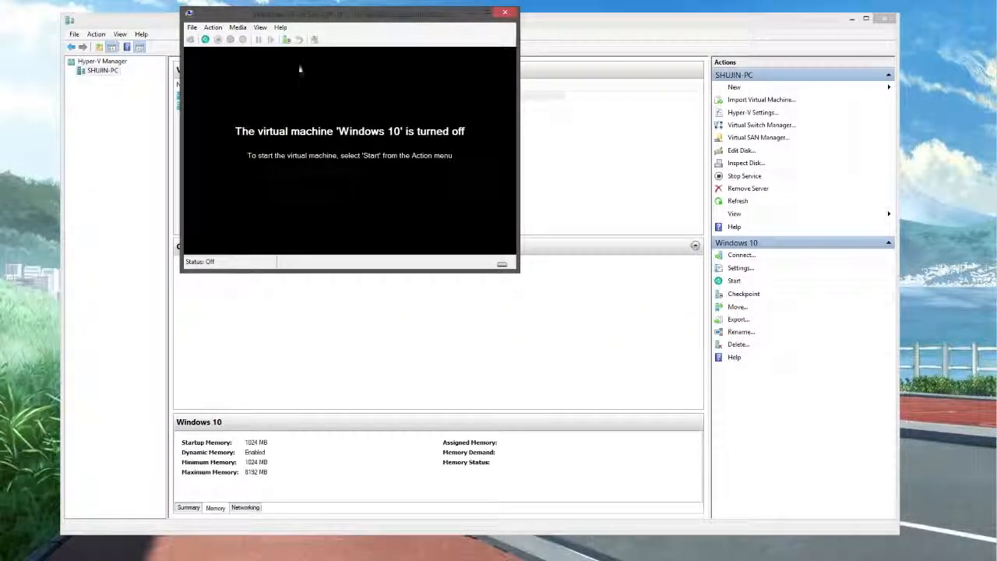
Step: Check the view and help options and the About information of Virtual Machine Connection, and close the connection window
{"action": "left_click", "coordinate": [259, 29]}
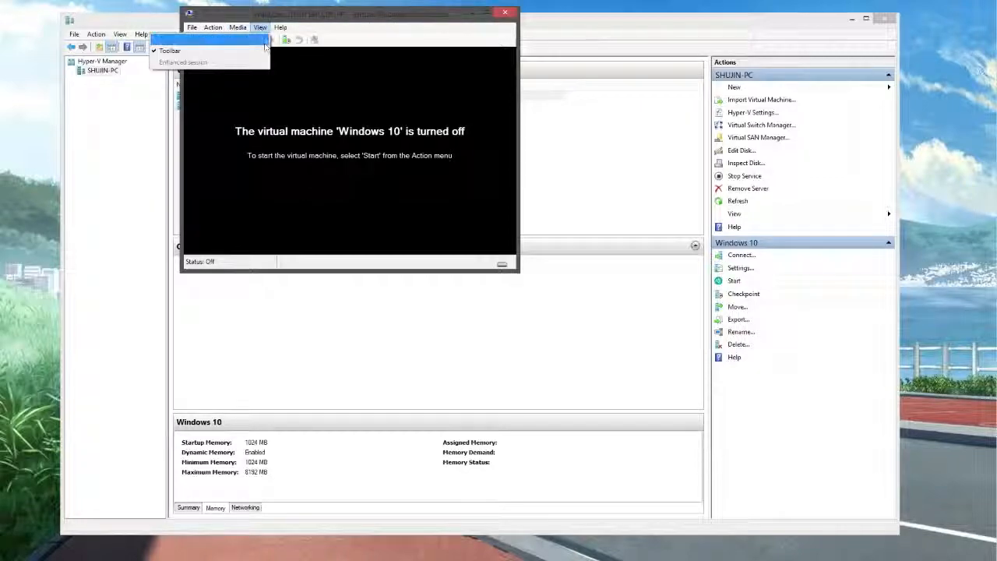
{"action": "mouse_move", "coordinate": [280, 29]}
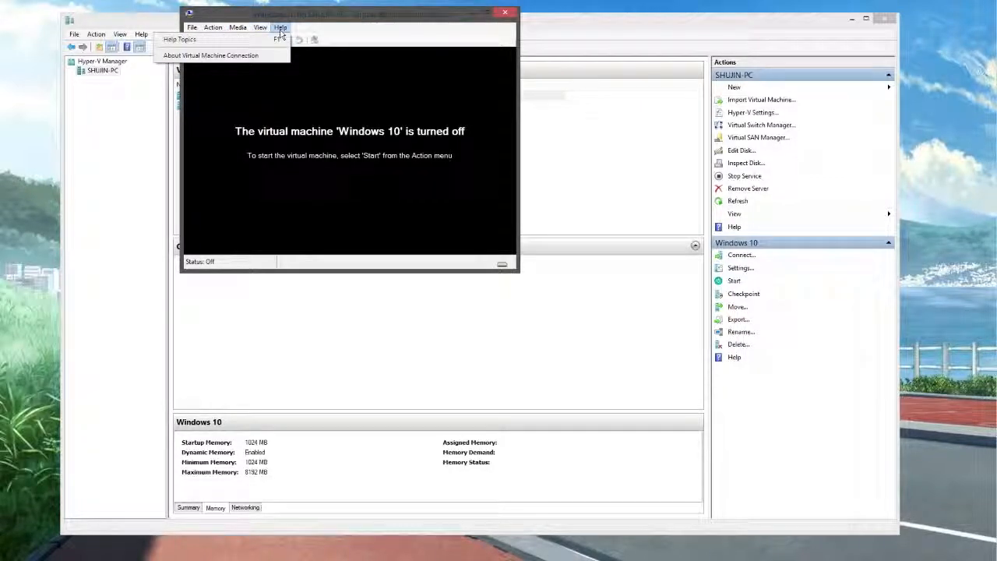
{"action": "left_click", "coordinate": [263, 56]}
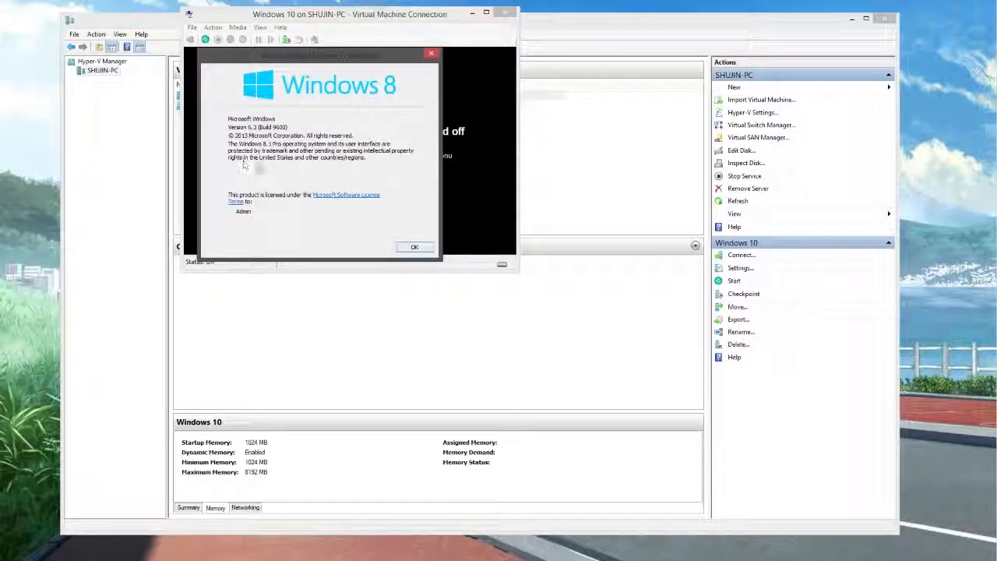
{"action": "left_click", "coordinate": [413, 247]}
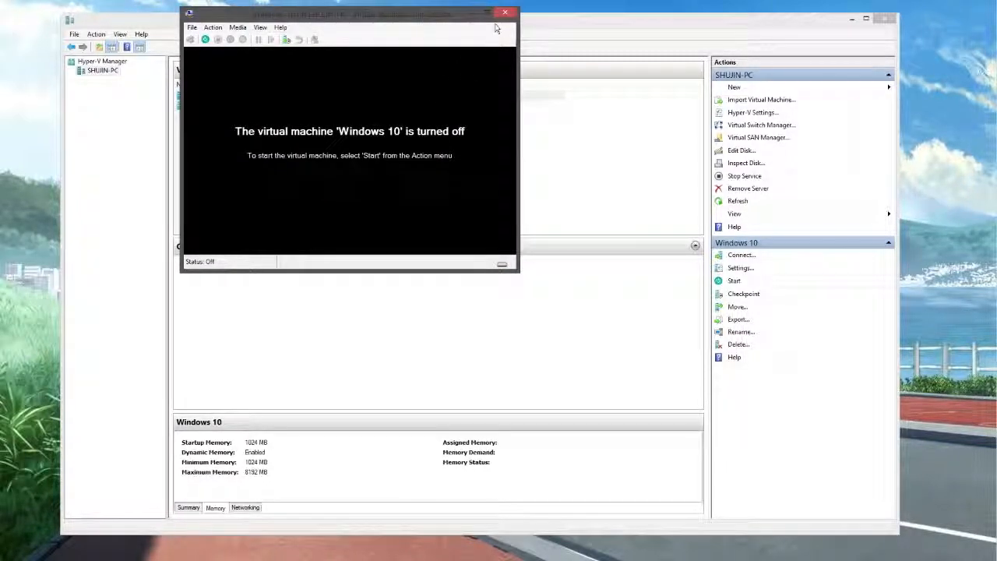
{"action": "left_click", "coordinate": [503, 13]}
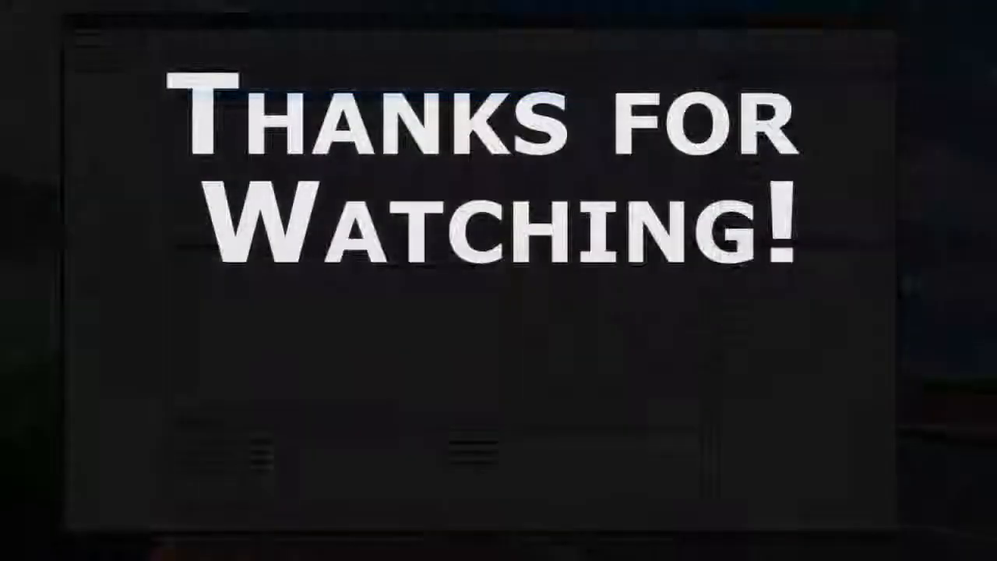